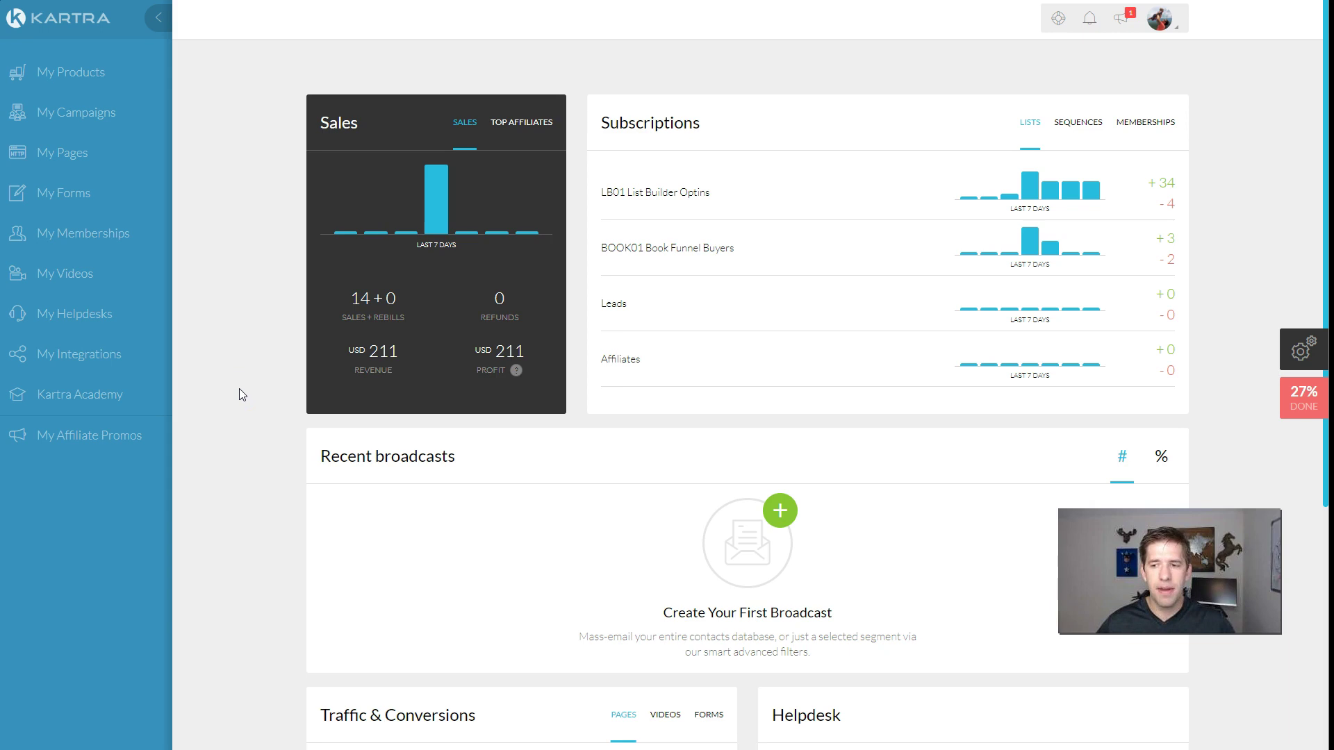
Review the dashboard's sales, subscription, and traffic and conversion statistics for the last 7 days
{"action": "scroll", "coordinate": [240, 389], "scroll_direction": "down", "scroll_amount": 5}
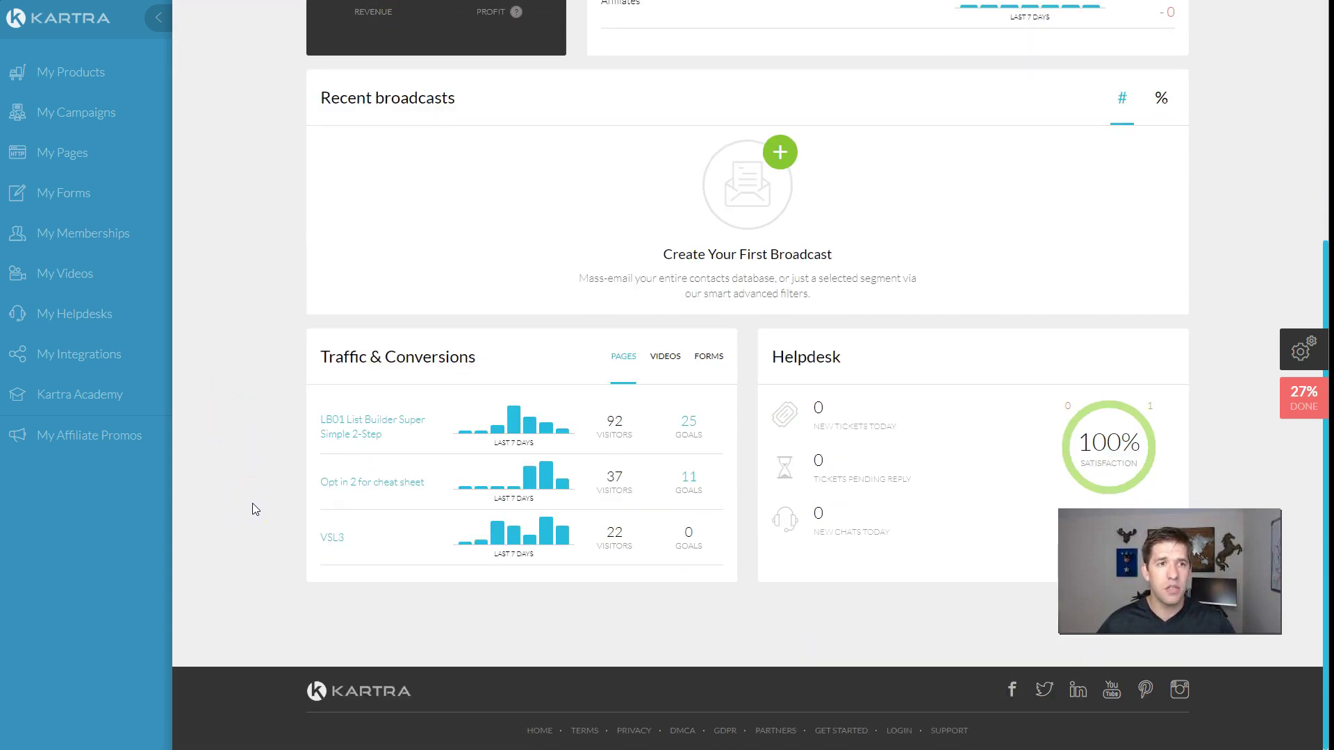
{"action": "scroll", "coordinate": [252, 505], "scroll_direction": "up", "scroll_amount": 4}
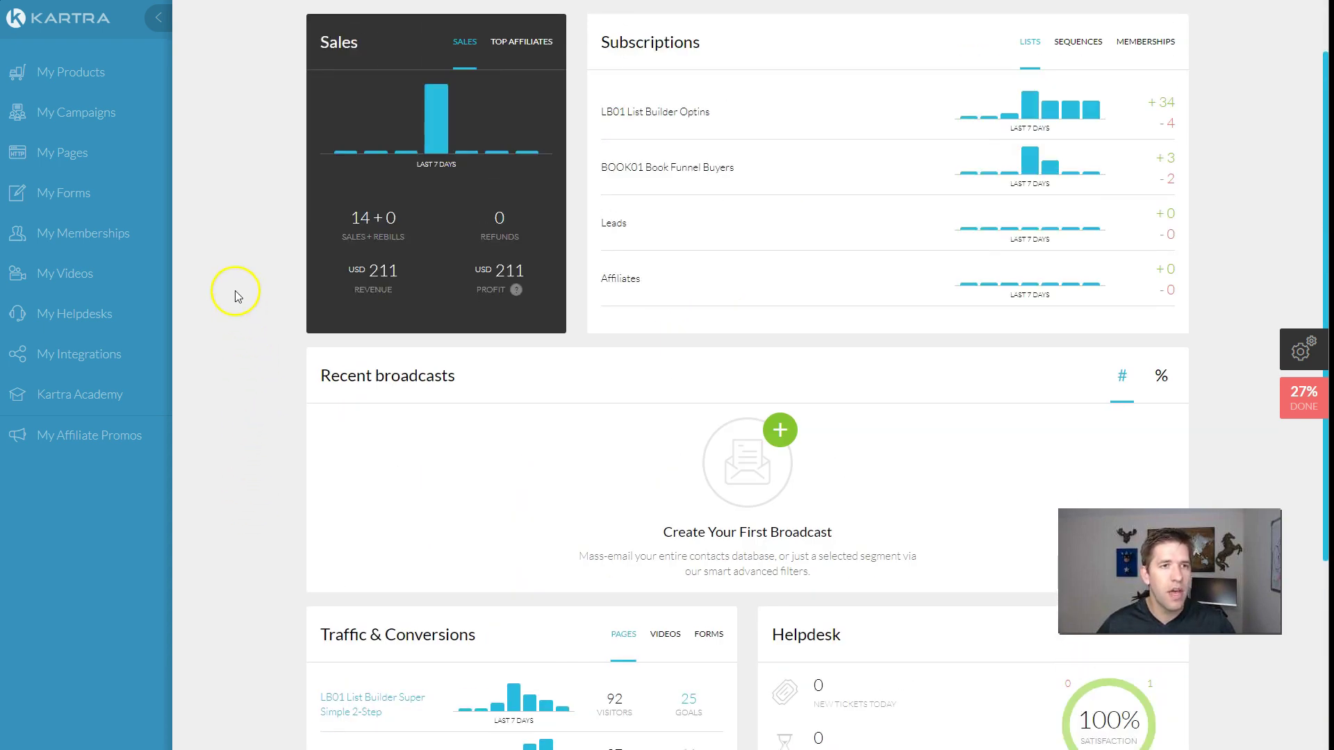
{"action": "scroll", "coordinate": [262, 251], "scroll_direction": "up", "scroll_amount": 1}
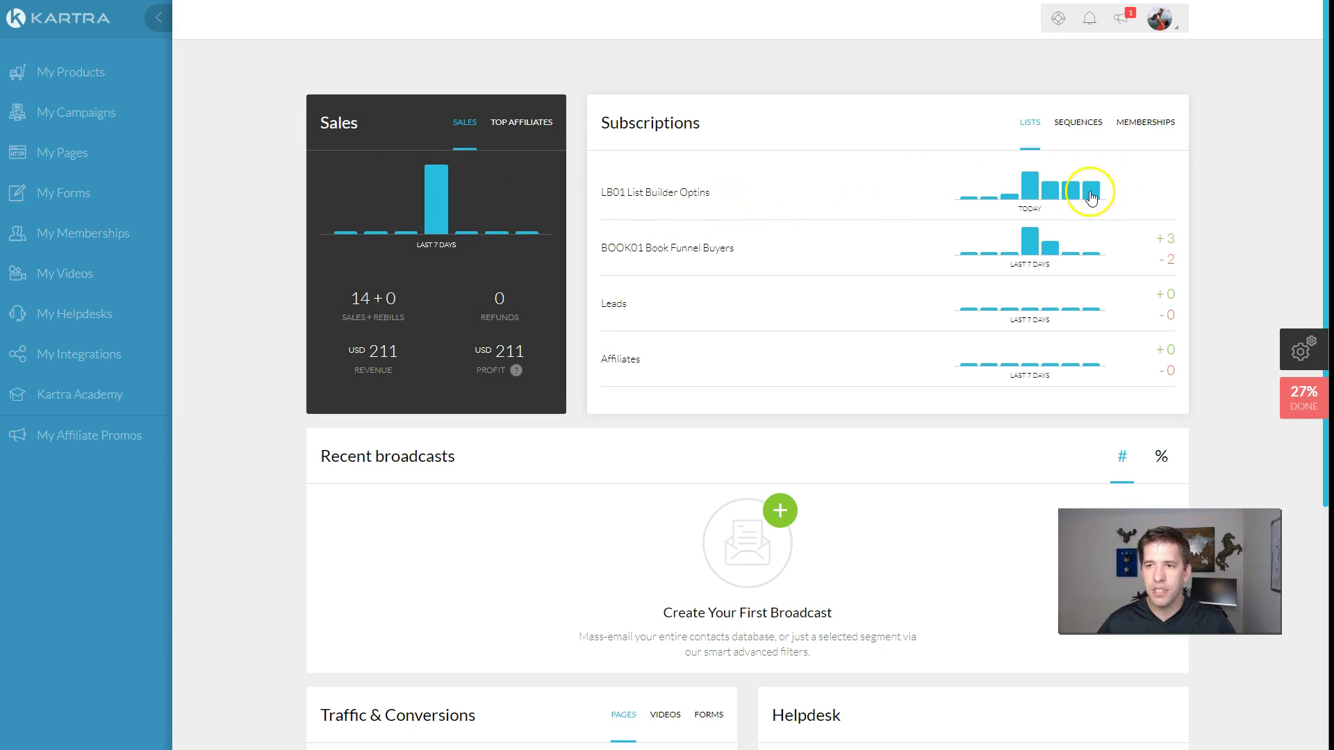
{"action": "scroll", "coordinate": [969, 216], "scroll_direction": "down", "scroll_amount": 4}
{"action": "scroll", "coordinate": [969, 219], "scroll_direction": "down", "scroll_amount": 1}
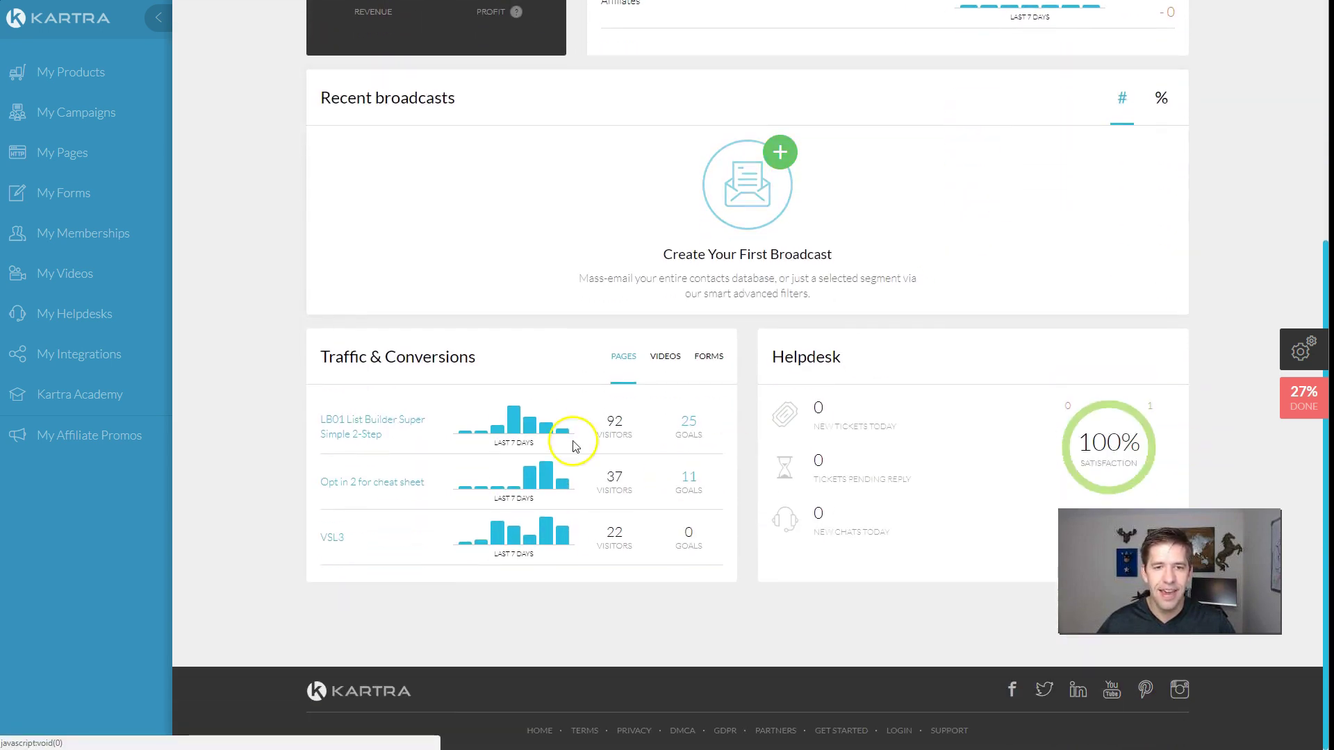
{"action": "mouse_move", "coordinate": [368, 427]}
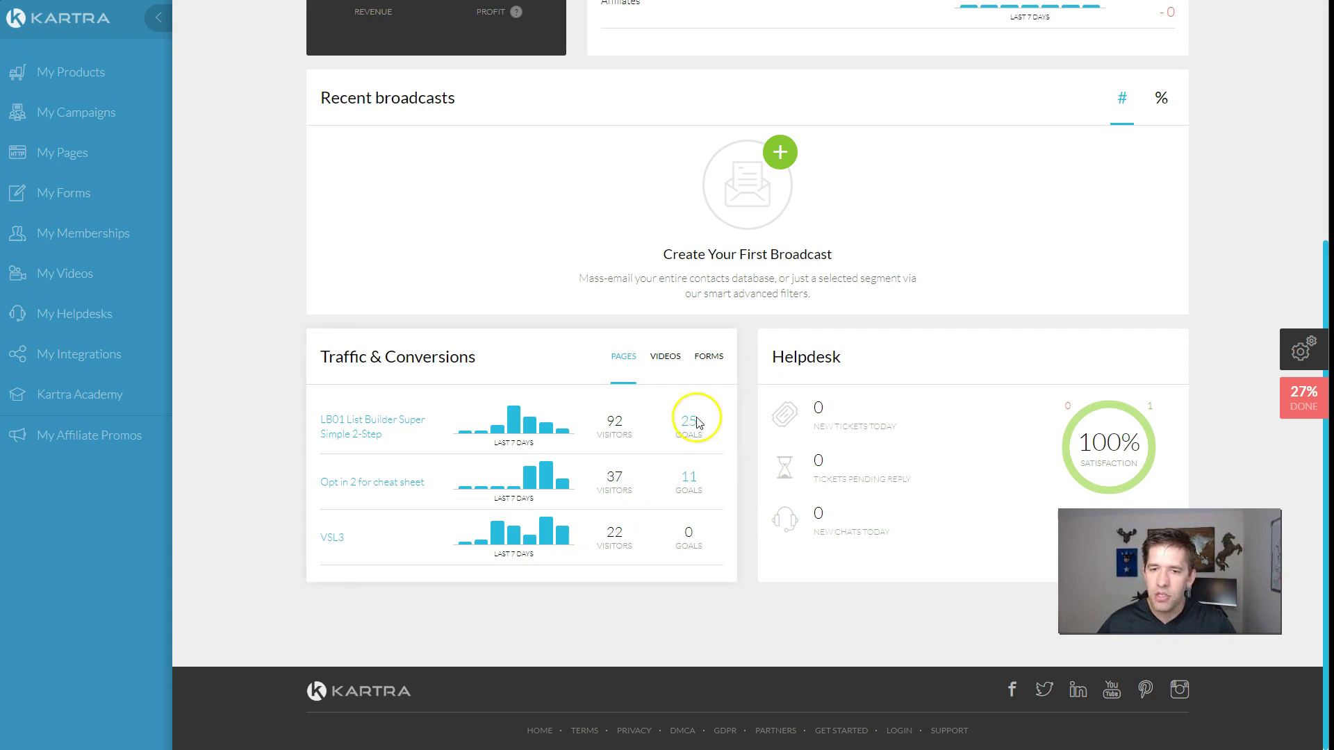
{"action": "mouse_move", "coordinate": [692, 429]}
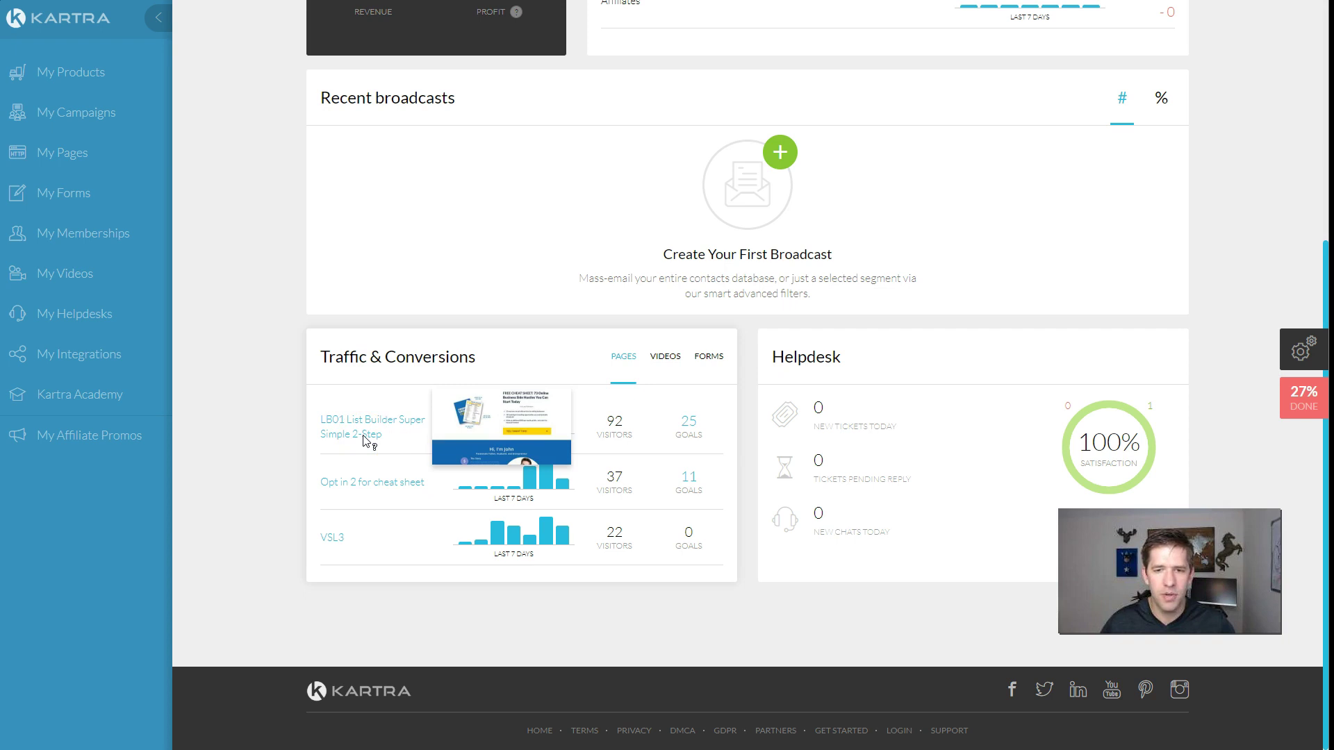
View the goals breakdown of the LB01 List Builder Super Simple 2-Step page by pages, sales and opt-ins
{"action": "left_click", "coordinate": [689, 424]}
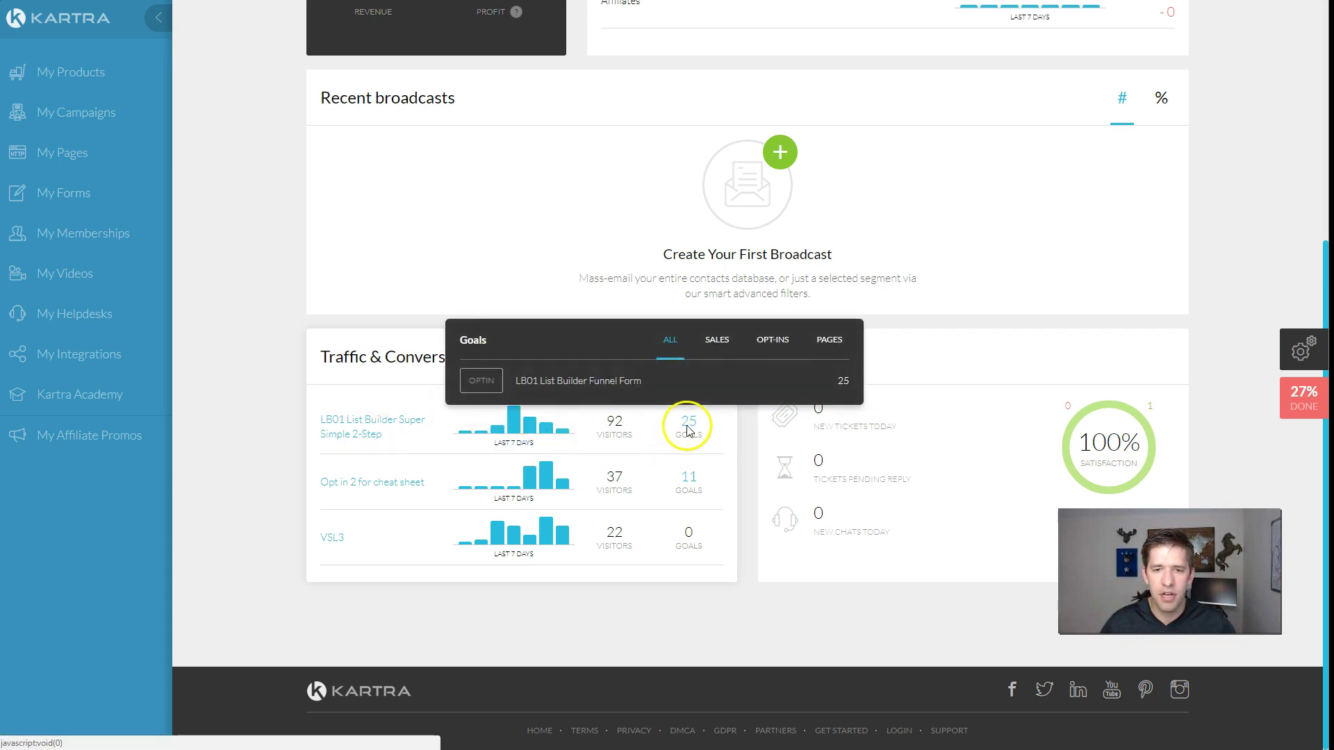
{"action": "left_click", "coordinate": [618, 422]}
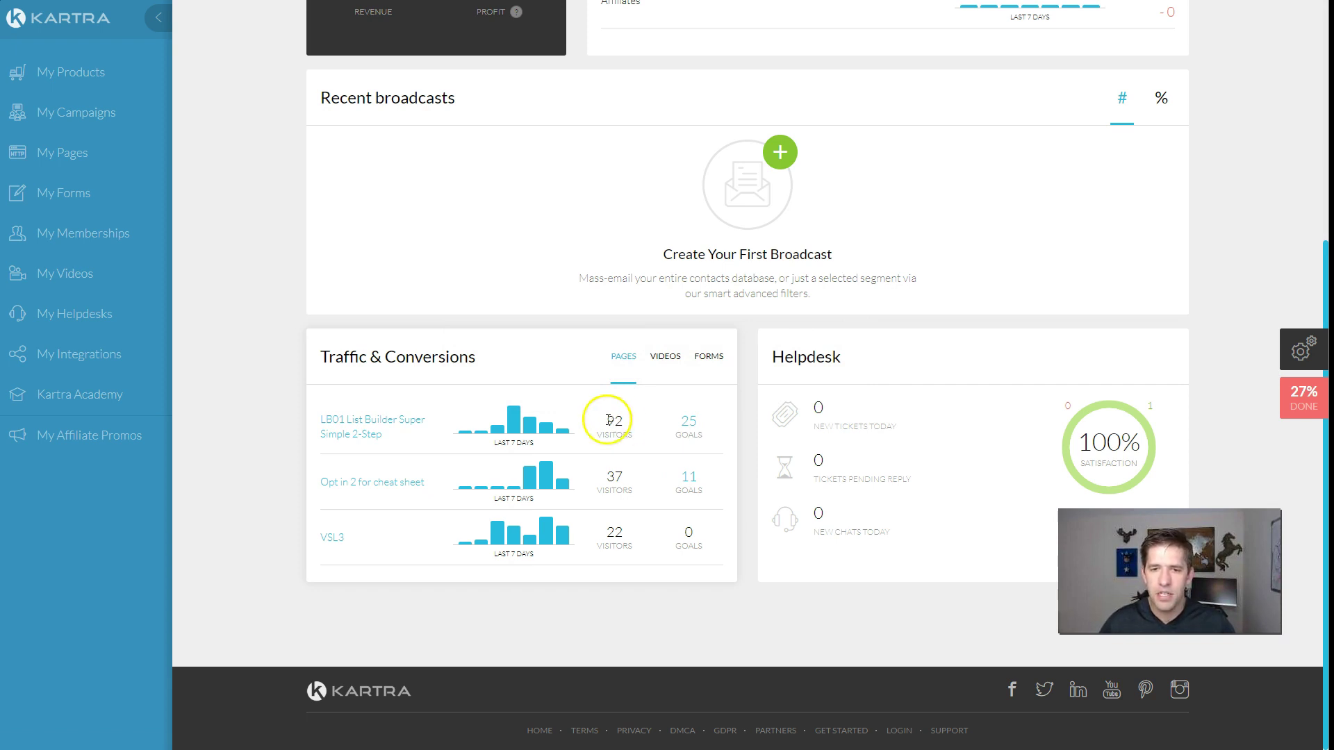
{"action": "left_click", "coordinate": [689, 423]}
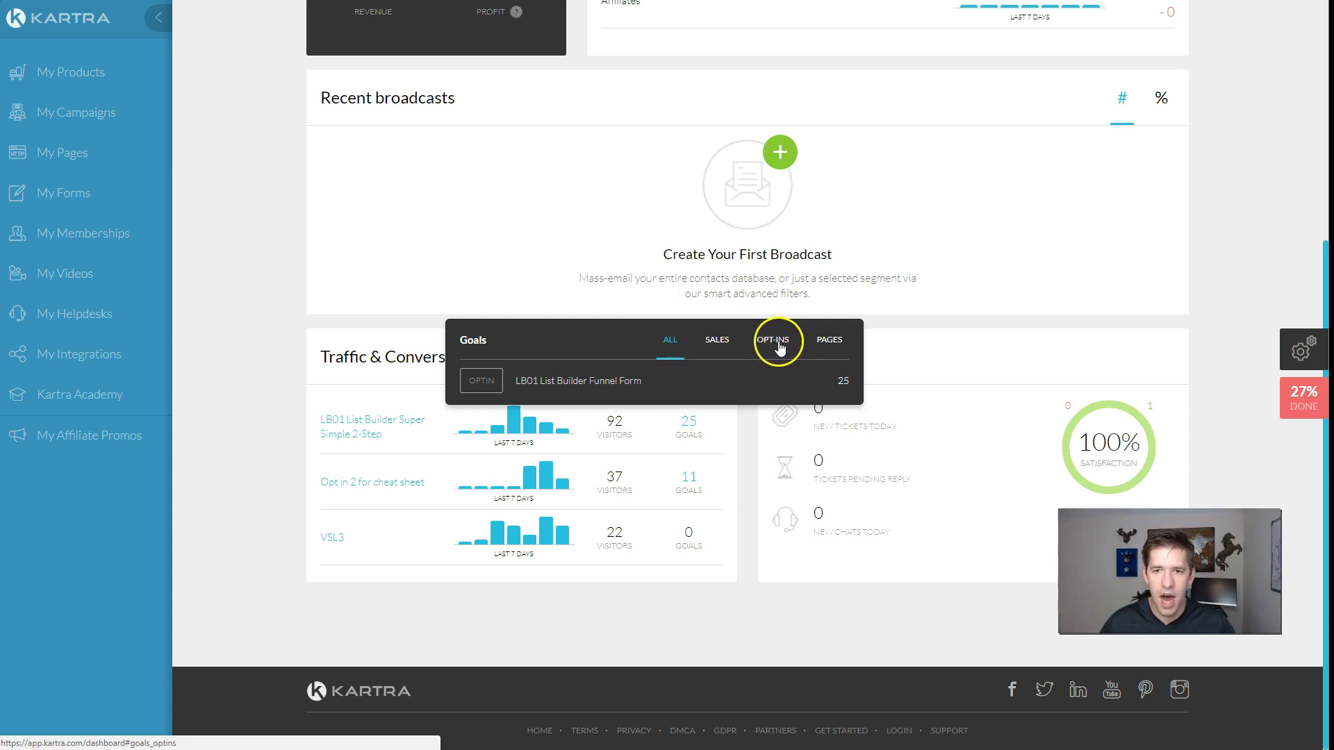
{"action": "left_click", "coordinate": [833, 343]}
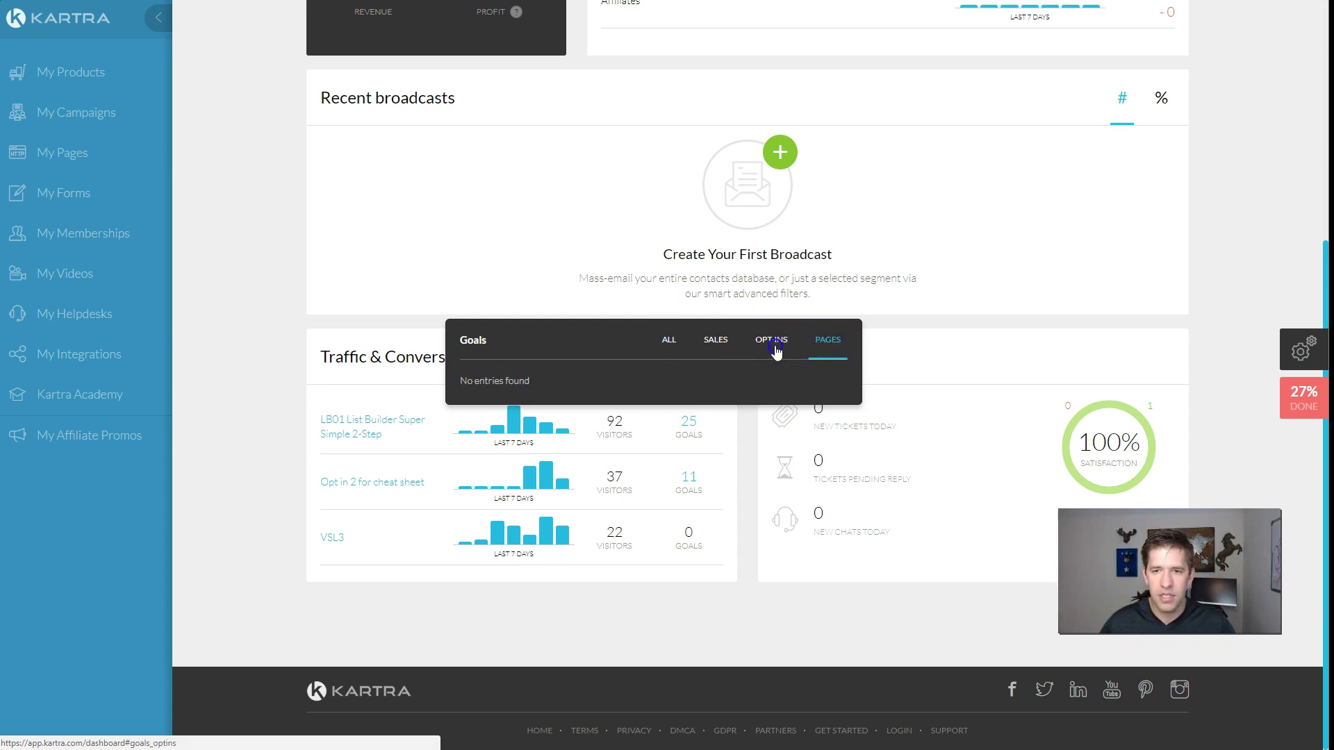
{"action": "left_click", "coordinate": [711, 344]}
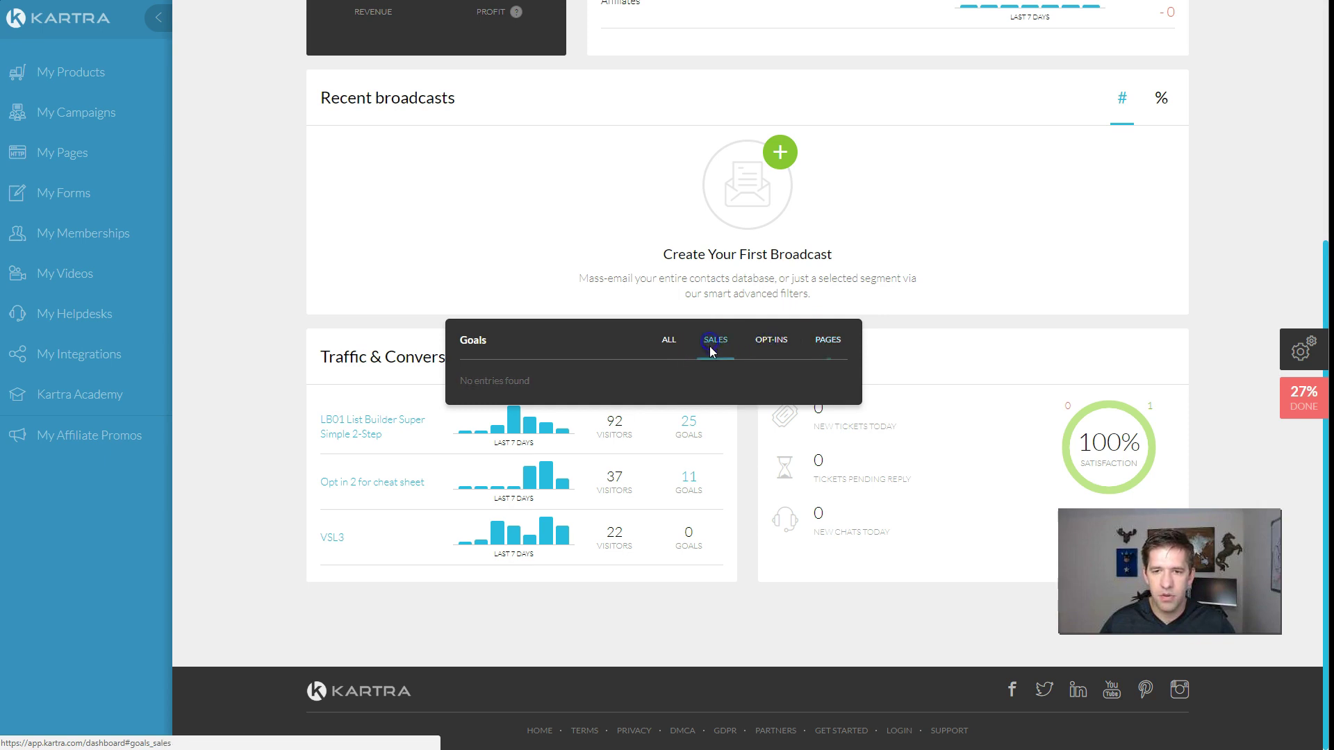
{"action": "left_click", "coordinate": [777, 344]}
{"action": "left_click", "coordinate": [536, 389]}
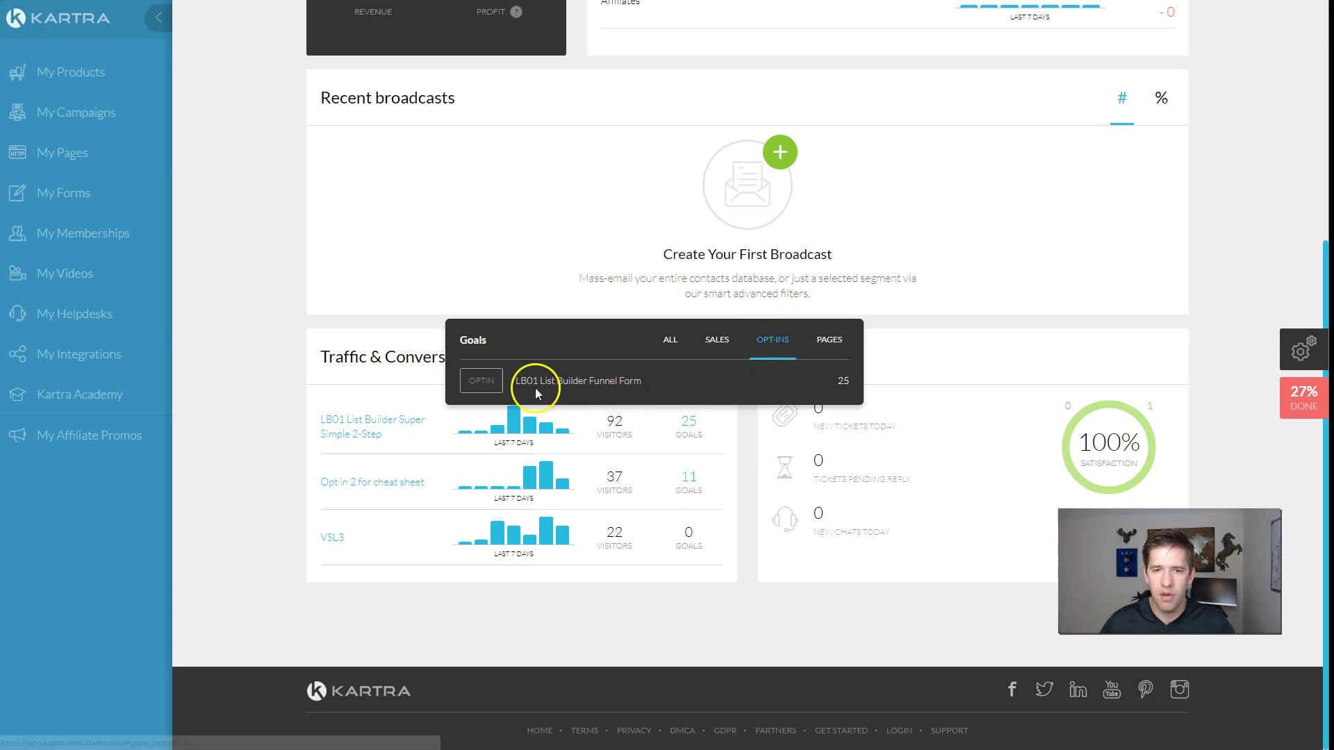
Open the leads behind the LB01 List Builder Funnel Form opt-in goal and look through the whole list
{"action": "left_click", "coordinate": [843, 382]}
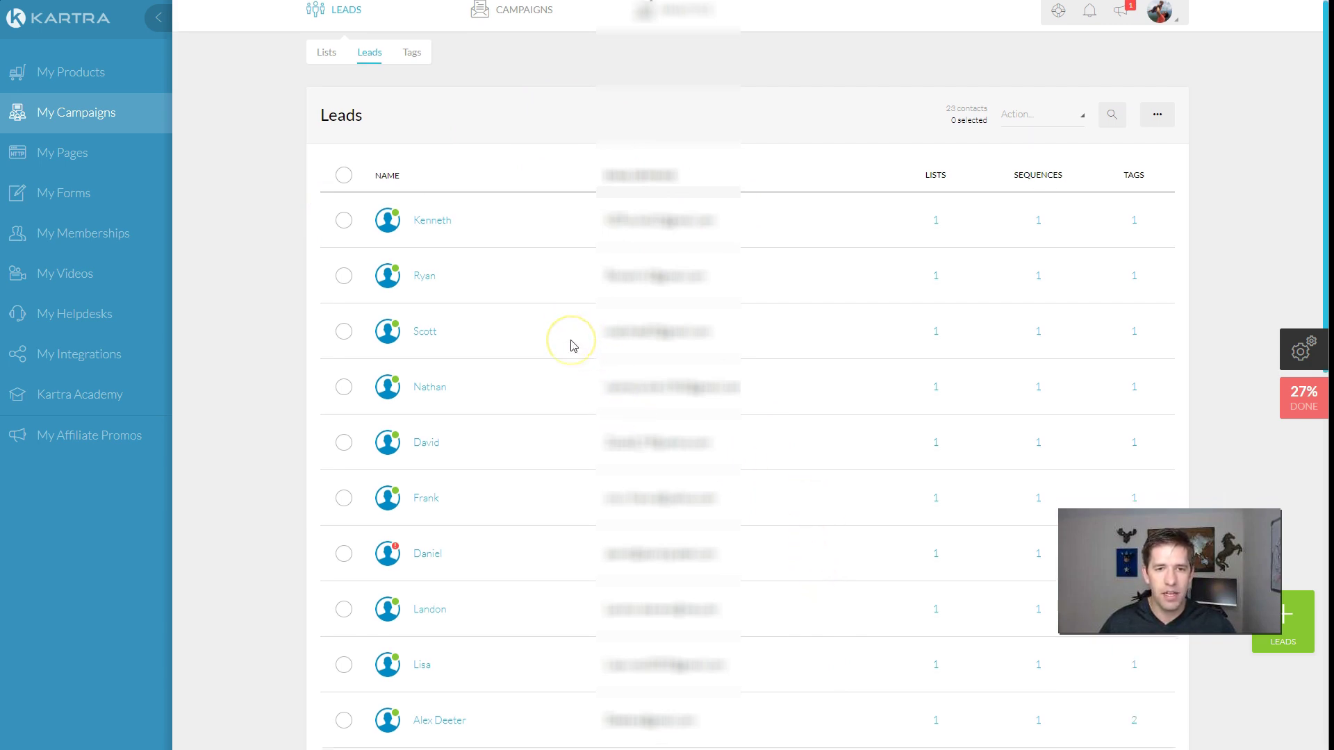
{"action": "scroll", "coordinate": [586, 357], "scroll_direction": "down", "scroll_amount": 8}
{"action": "scroll", "coordinate": [573, 347], "scroll_direction": "down", "scroll_amount": 3}
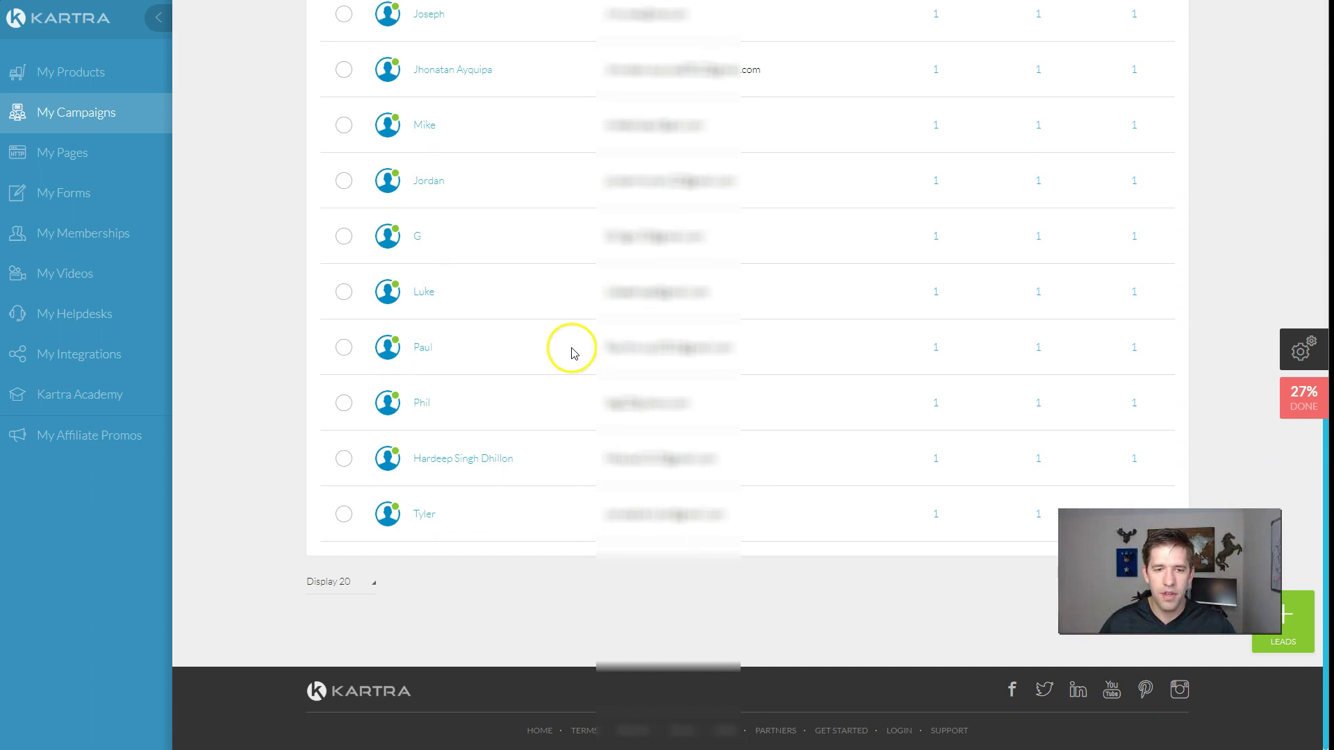
{"action": "scroll", "coordinate": [598, 477], "scroll_direction": "up", "scroll_amount": 10}
{"action": "scroll", "coordinate": [599, 479], "scroll_direction": "up", "scroll_amount": 1}
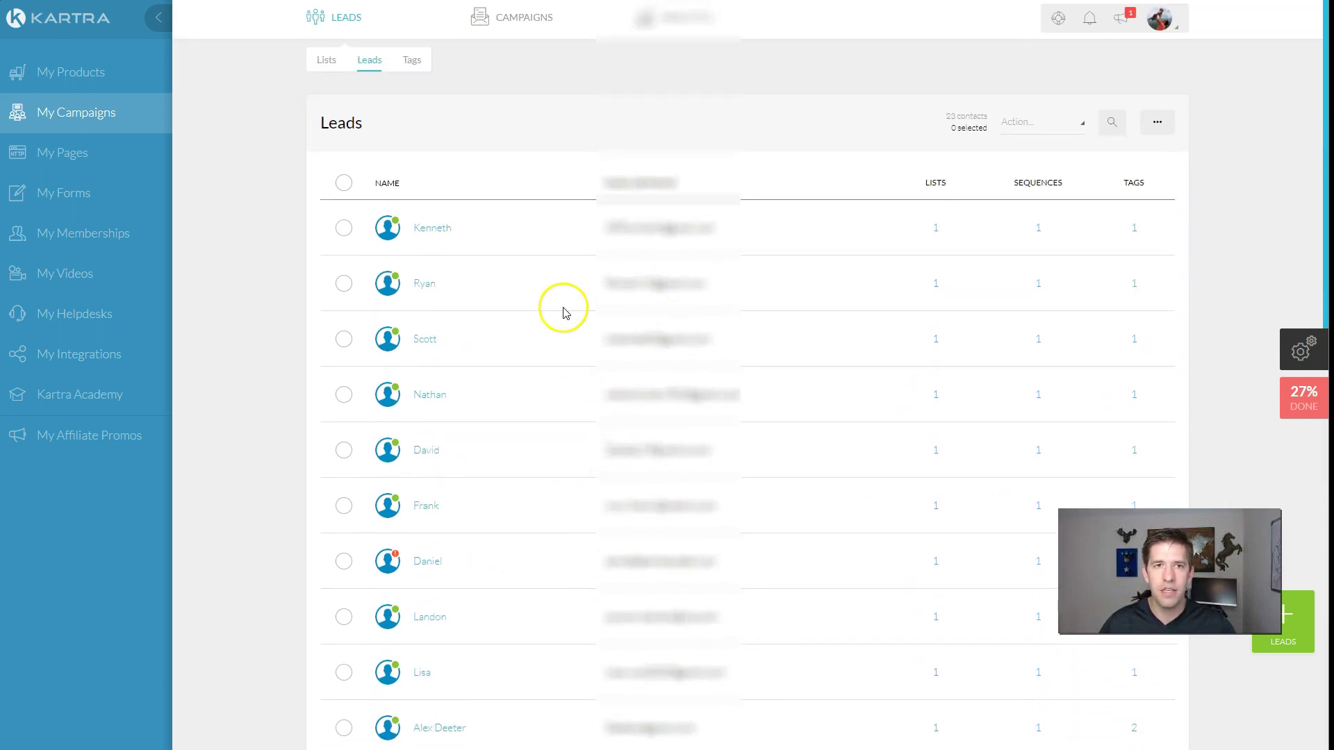
{"action": "mouse_move", "coordinate": [674, 26]}
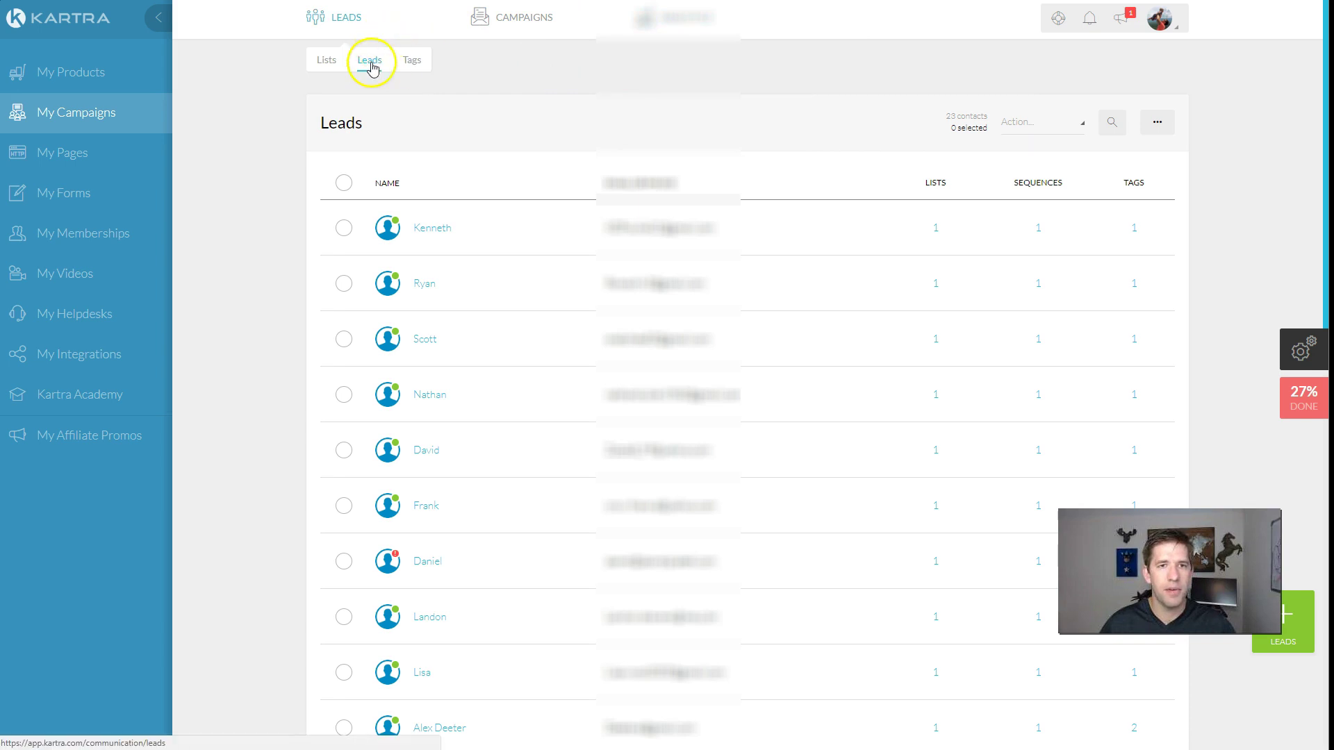
Show all leads and open the activity log of the lead with three tags and no sequence
{"action": "left_click", "coordinate": [369, 59]}
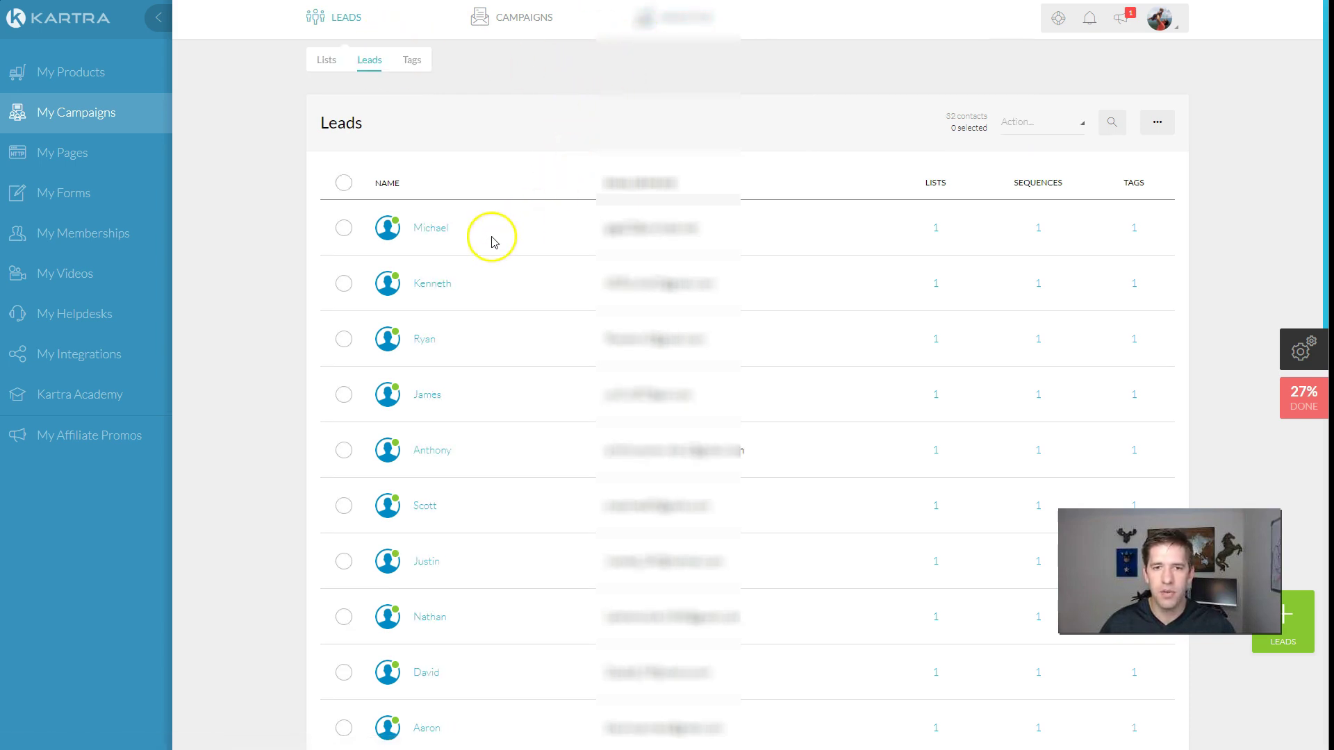
{"action": "scroll", "coordinate": [528, 271], "scroll_direction": "down", "scroll_amount": 6}
{"action": "scroll", "coordinate": [529, 327], "scroll_direction": "down", "scroll_amount": 4}
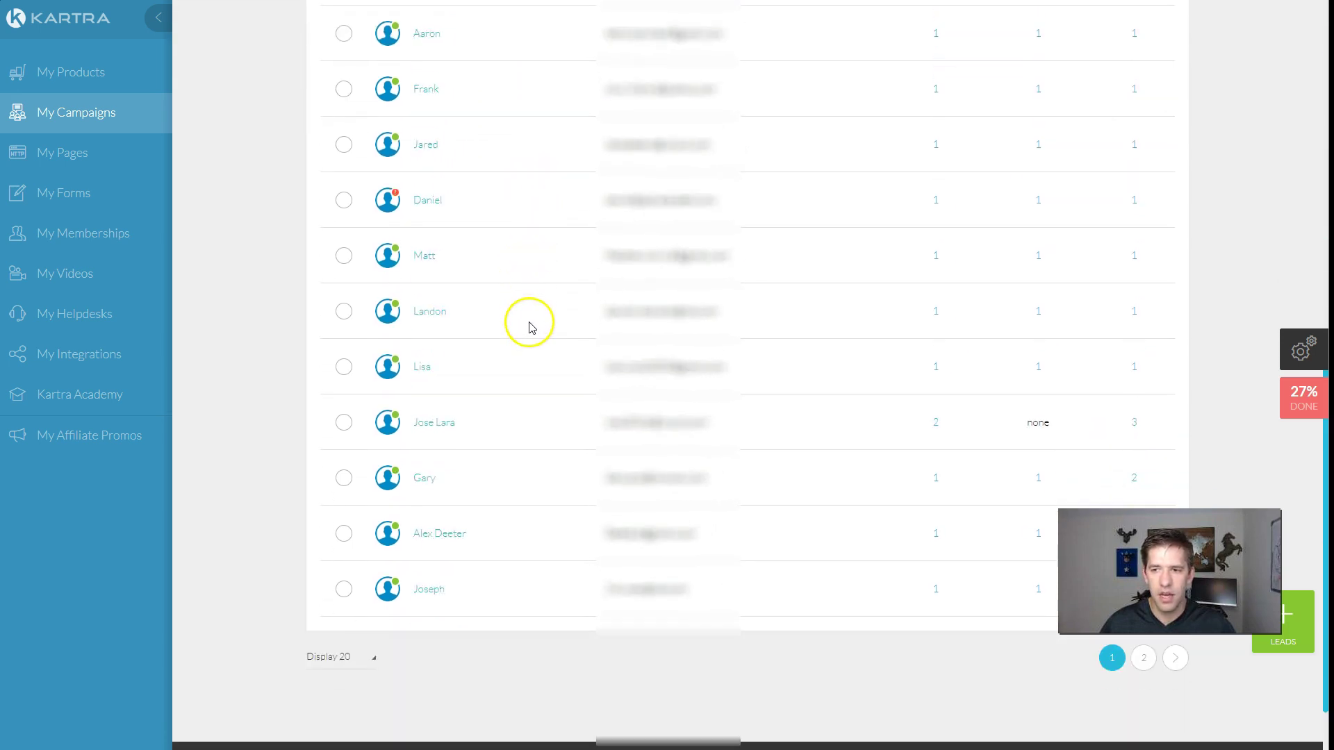
{"action": "left_click", "coordinate": [435, 425]}
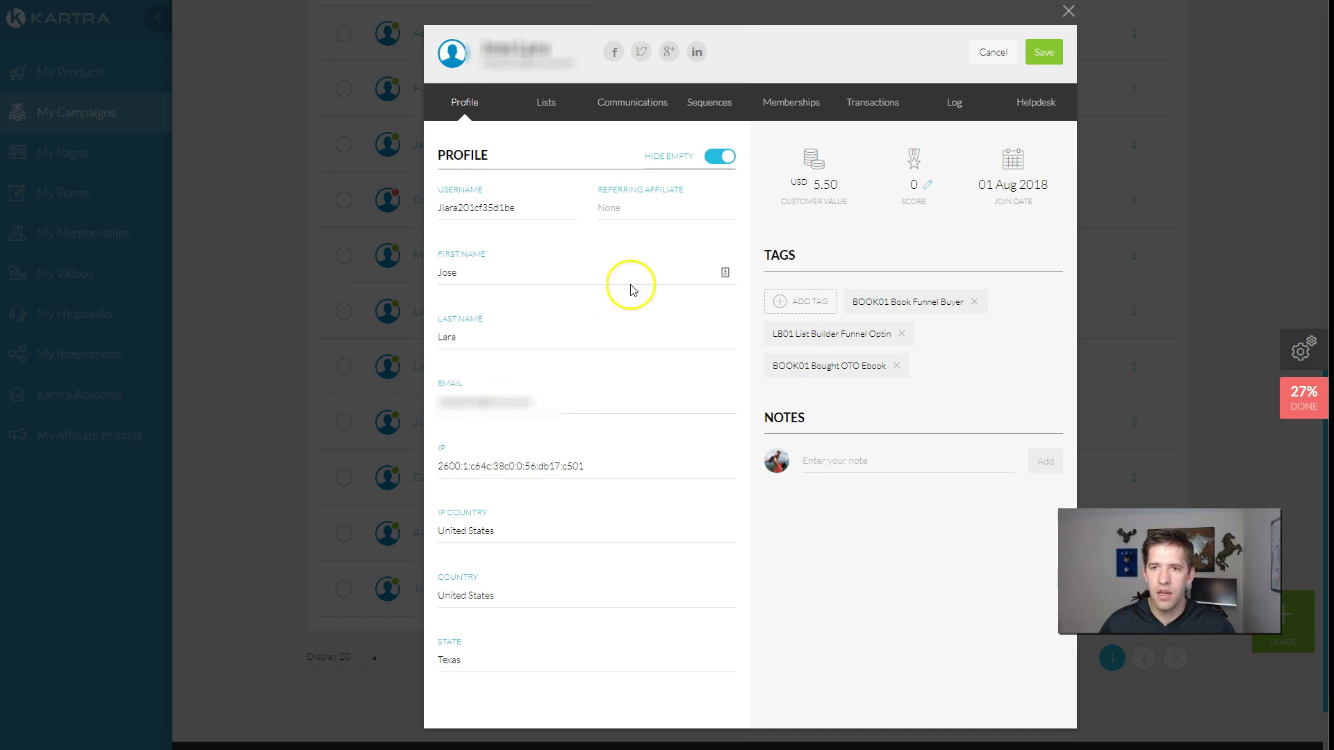
{"action": "left_click", "coordinate": [957, 104]}
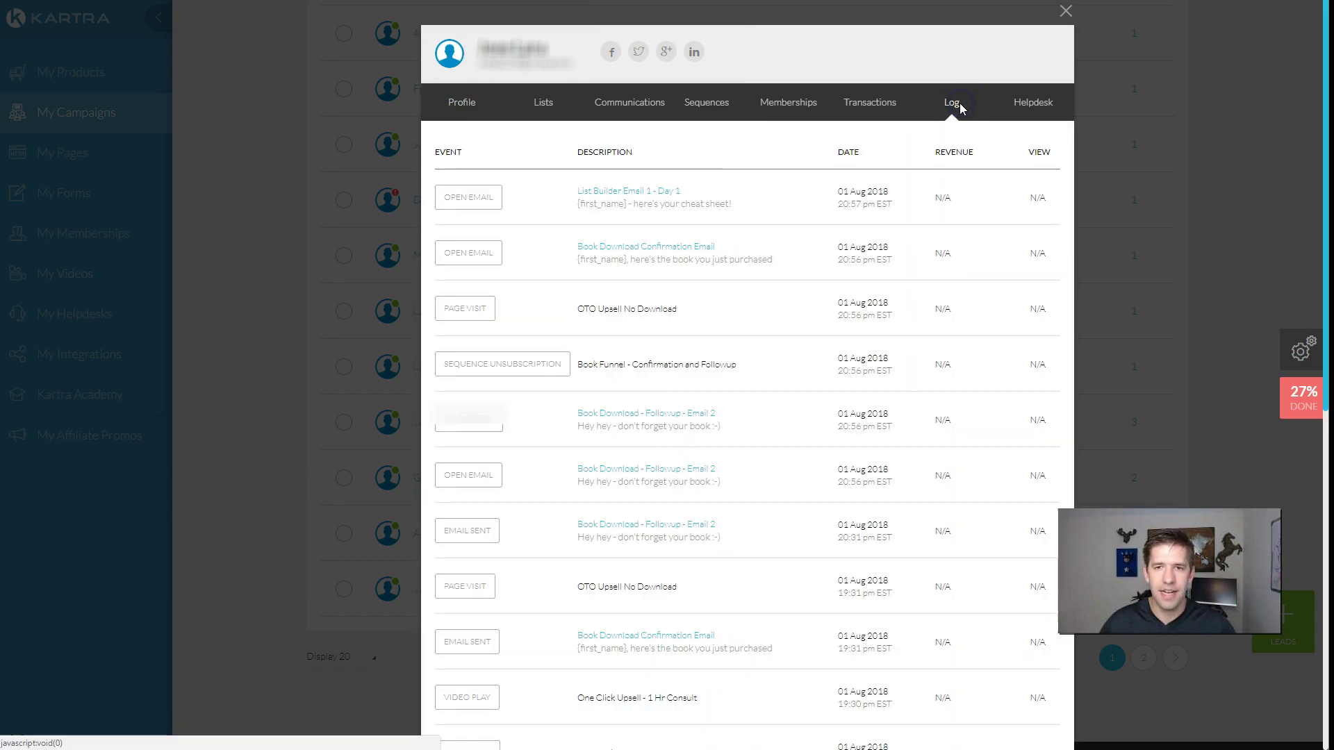
{"action": "left_click", "coordinate": [959, 104]}
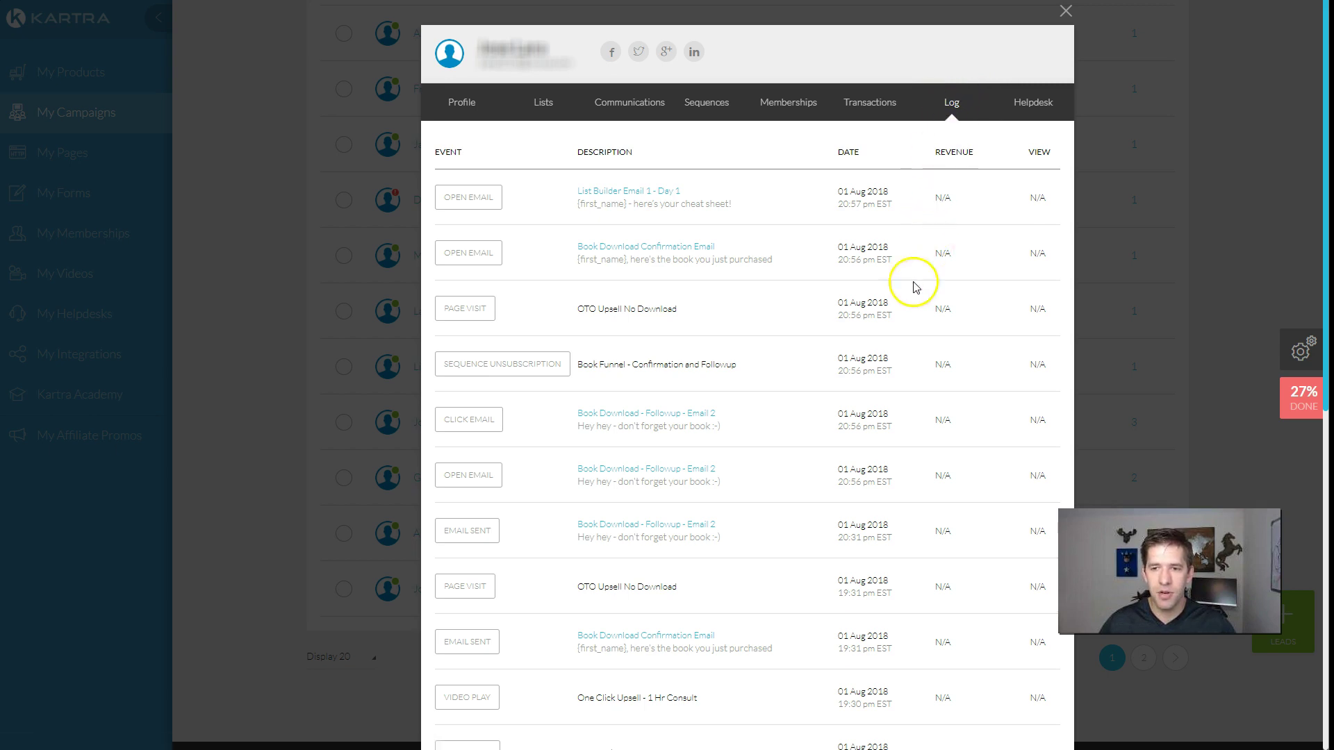
Examine the lead's earliest log events, including the landing page split test, opt-in, sequence subscription and tracking links
{"action": "scroll", "coordinate": [877, 352], "scroll_direction": "down", "scroll_amount": 7}
{"action": "left_click", "coordinate": [749, 713]}
{"action": "scroll", "coordinate": [750, 669], "scroll_direction": "down", "scroll_amount": 10}
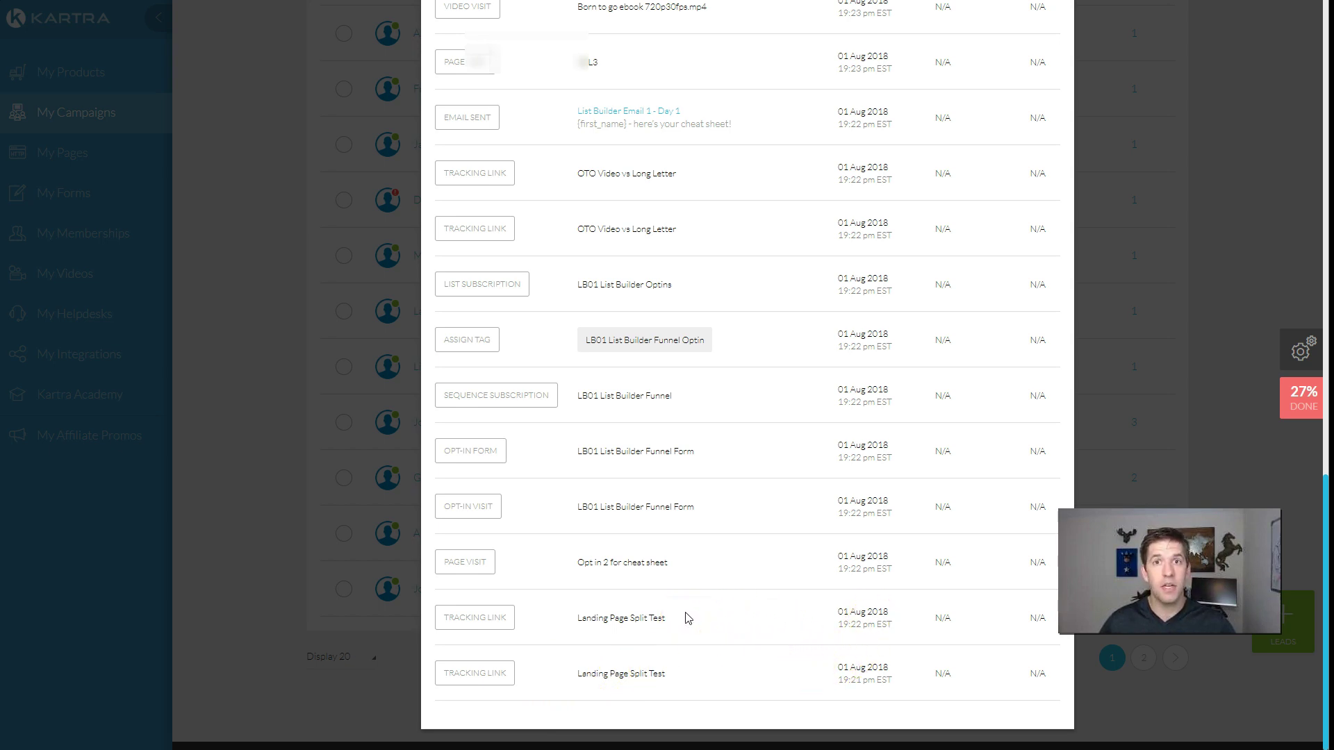
{"action": "scroll", "coordinate": [685, 612], "scroll_direction": "up", "scroll_amount": 1}
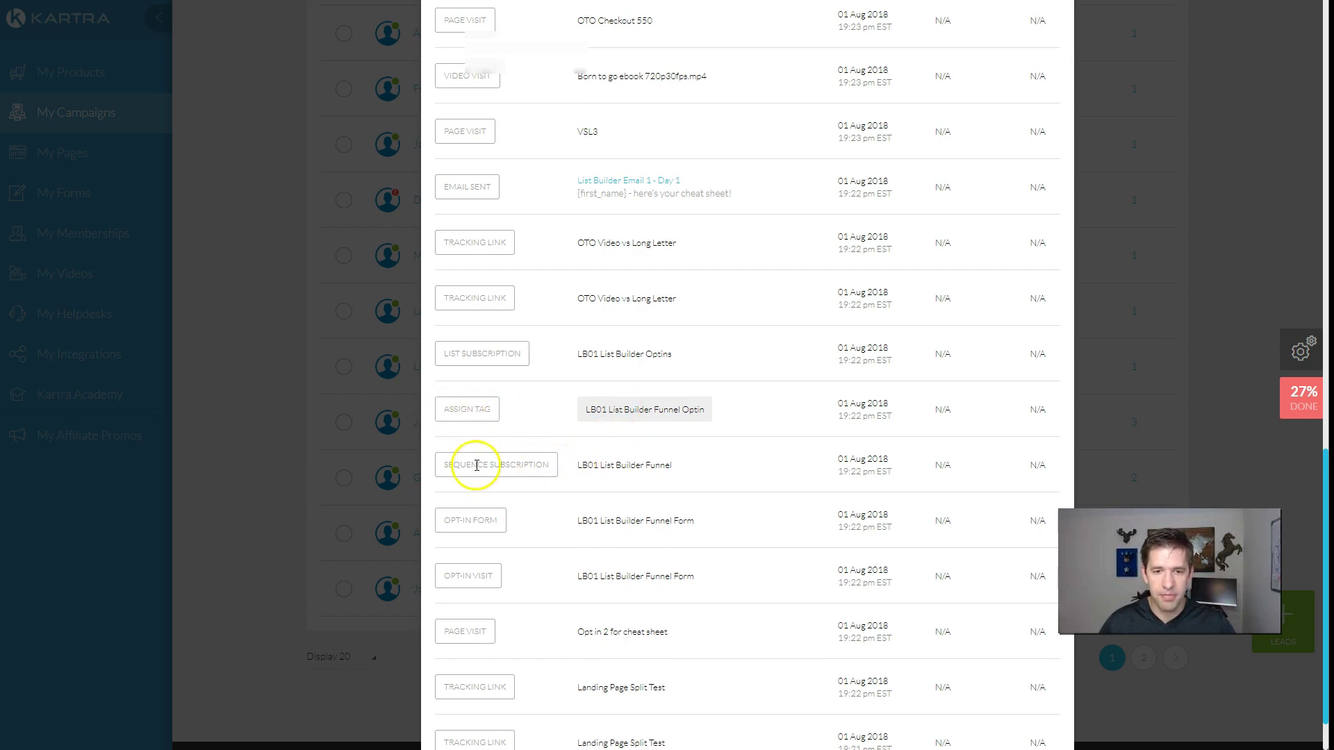
{"action": "left_click_drag", "start_coordinate": [444, 467], "coordinate": [556, 470]}
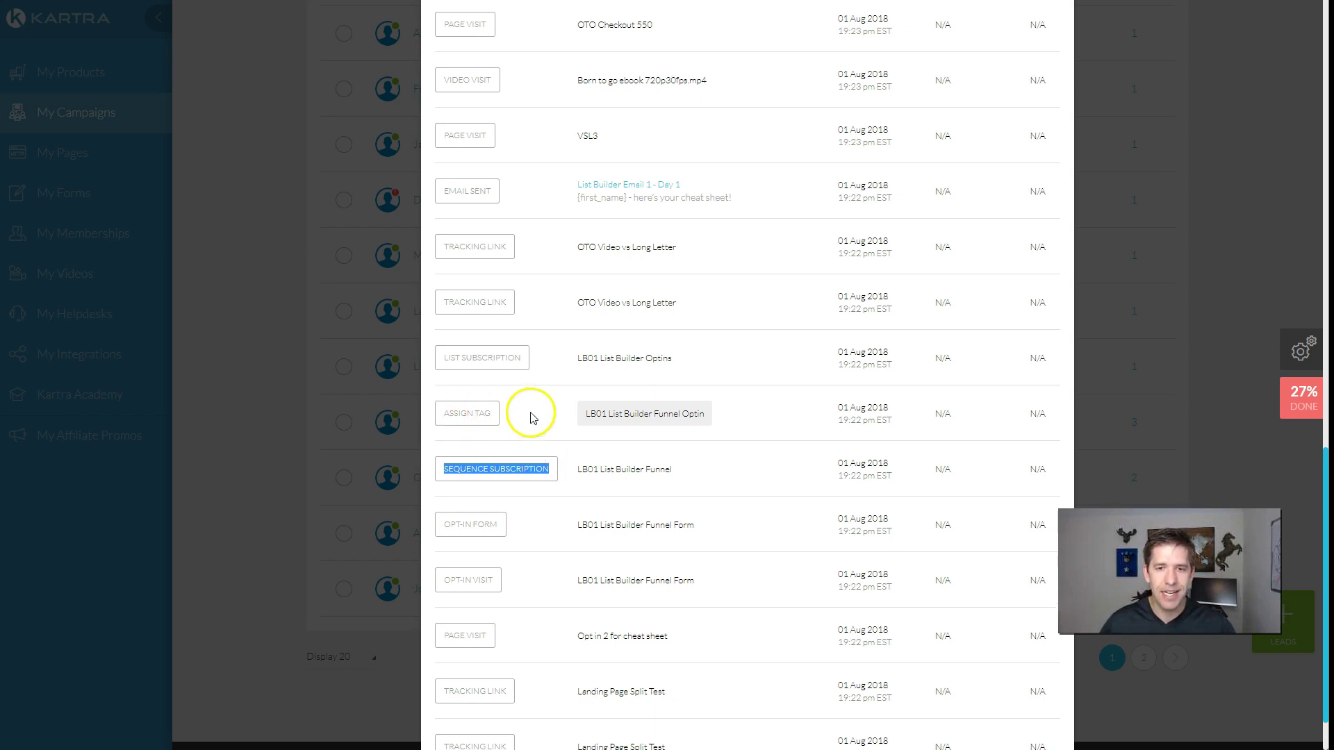
{"action": "scroll", "coordinate": [549, 434], "scroll_direction": "up", "scroll_amount": 1}
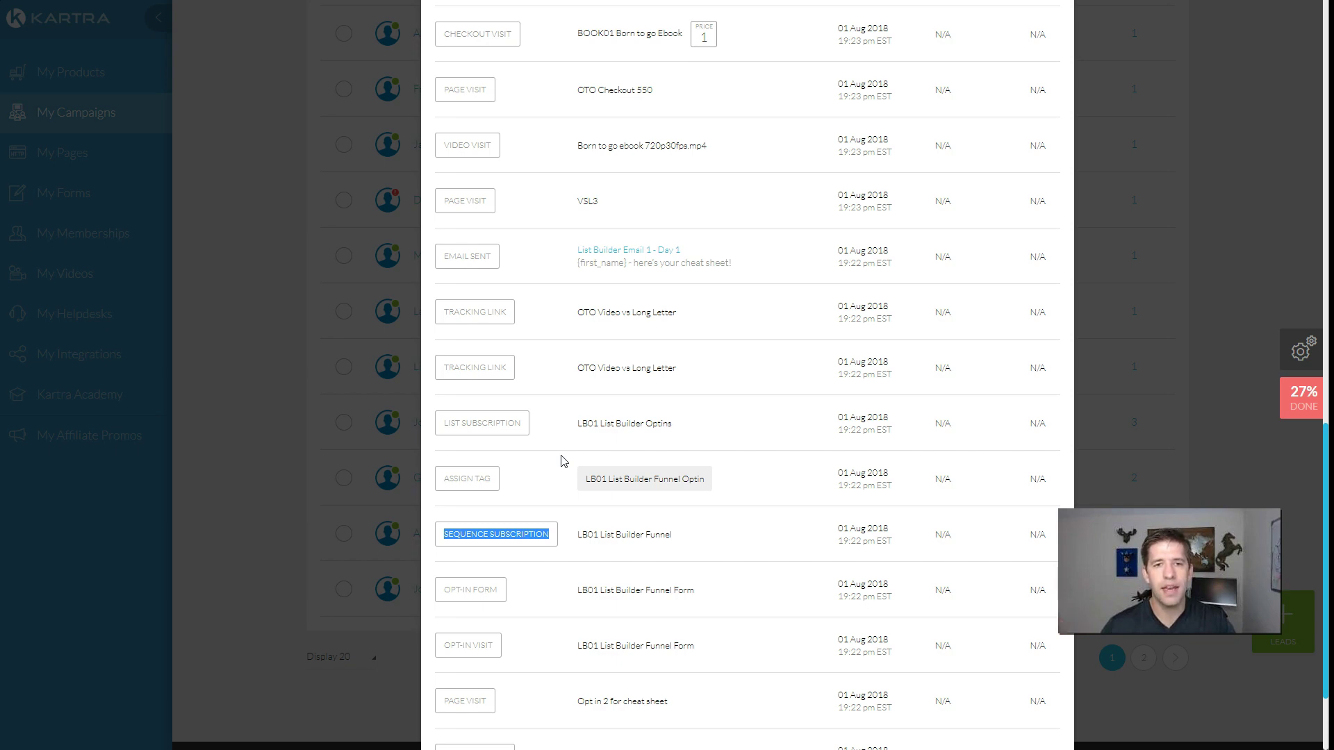
{"action": "left_click", "coordinate": [596, 509]}
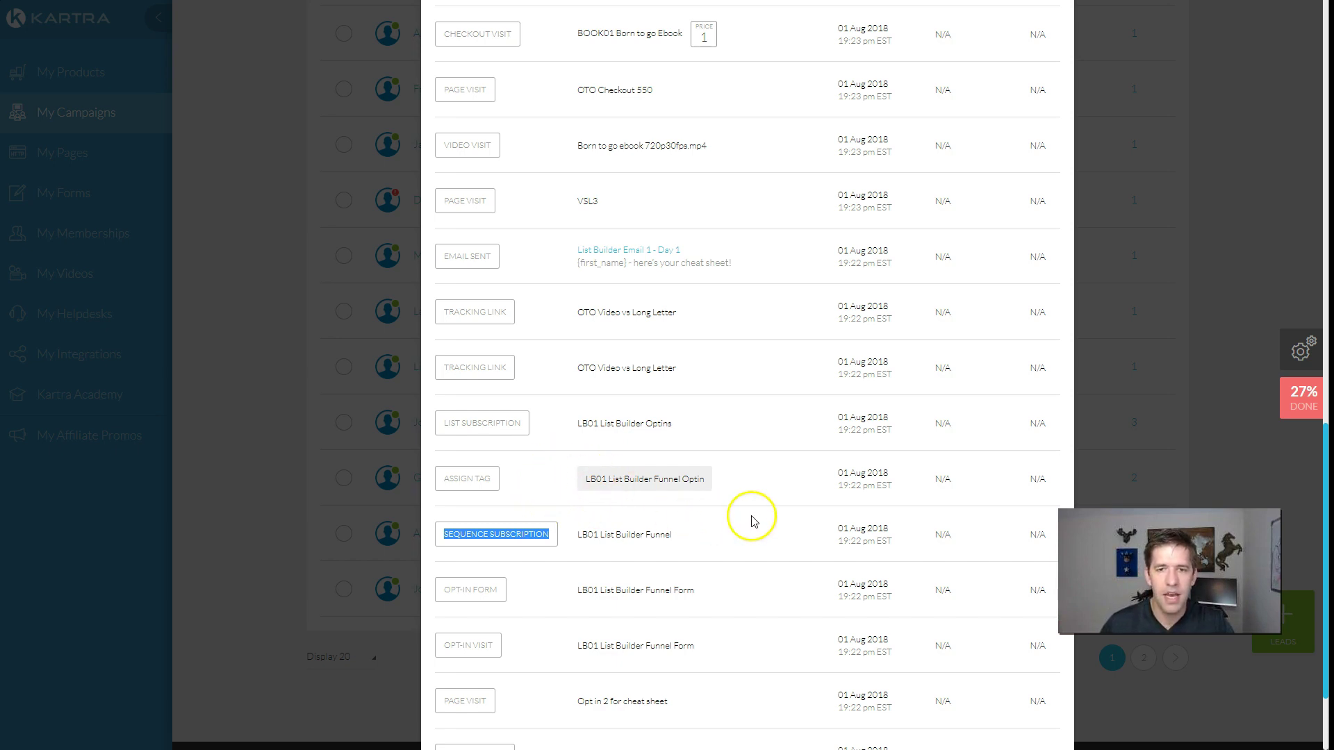
{"action": "scroll", "coordinate": [695, 535], "scroll_direction": "up", "scroll_amount": 1}
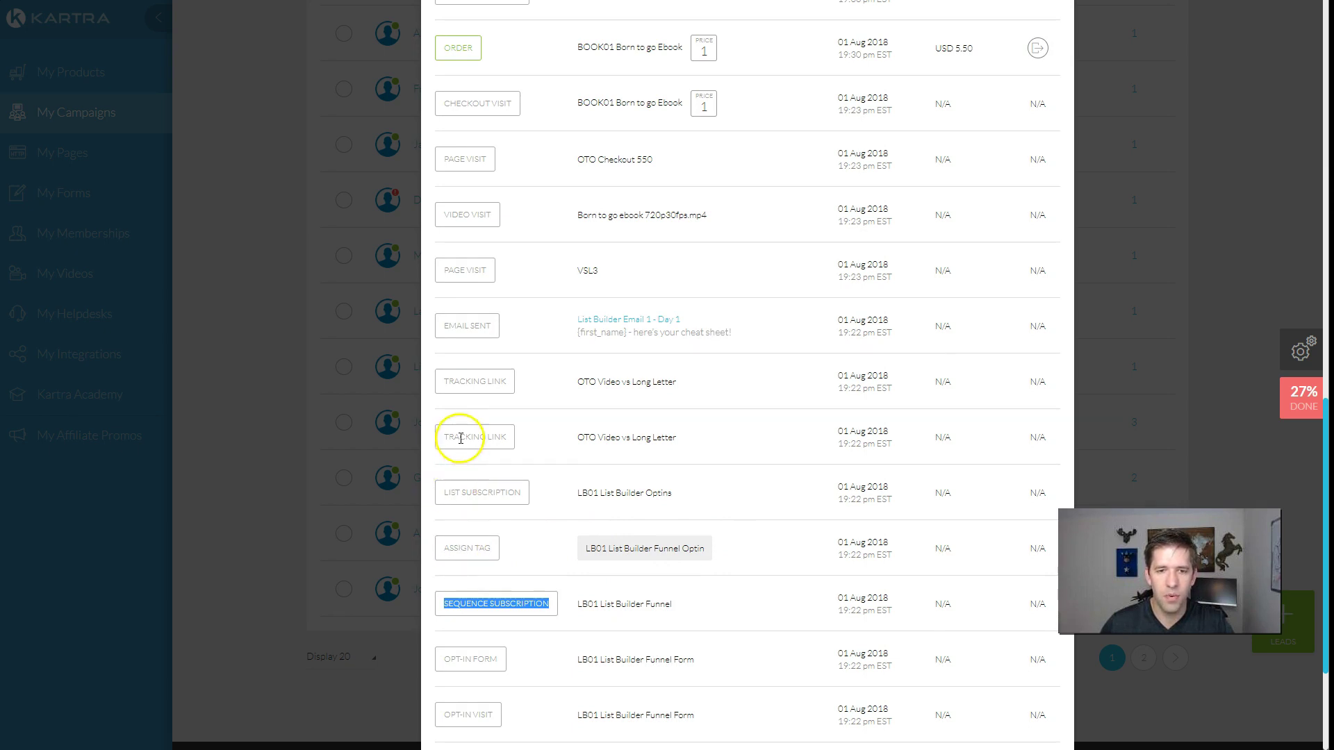
{"action": "left_click_drag", "start_coordinate": [442, 383], "coordinate": [512, 387]}
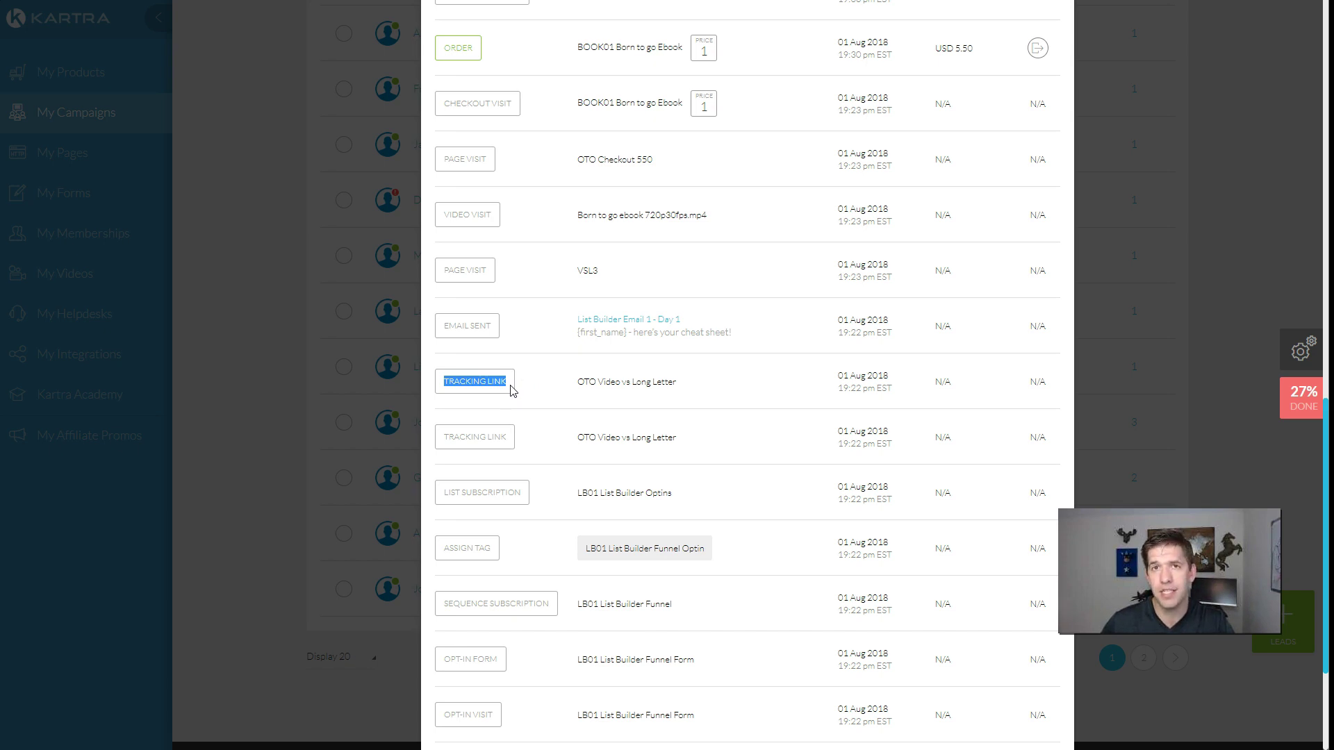
{"action": "left_click", "coordinate": [512, 390]}
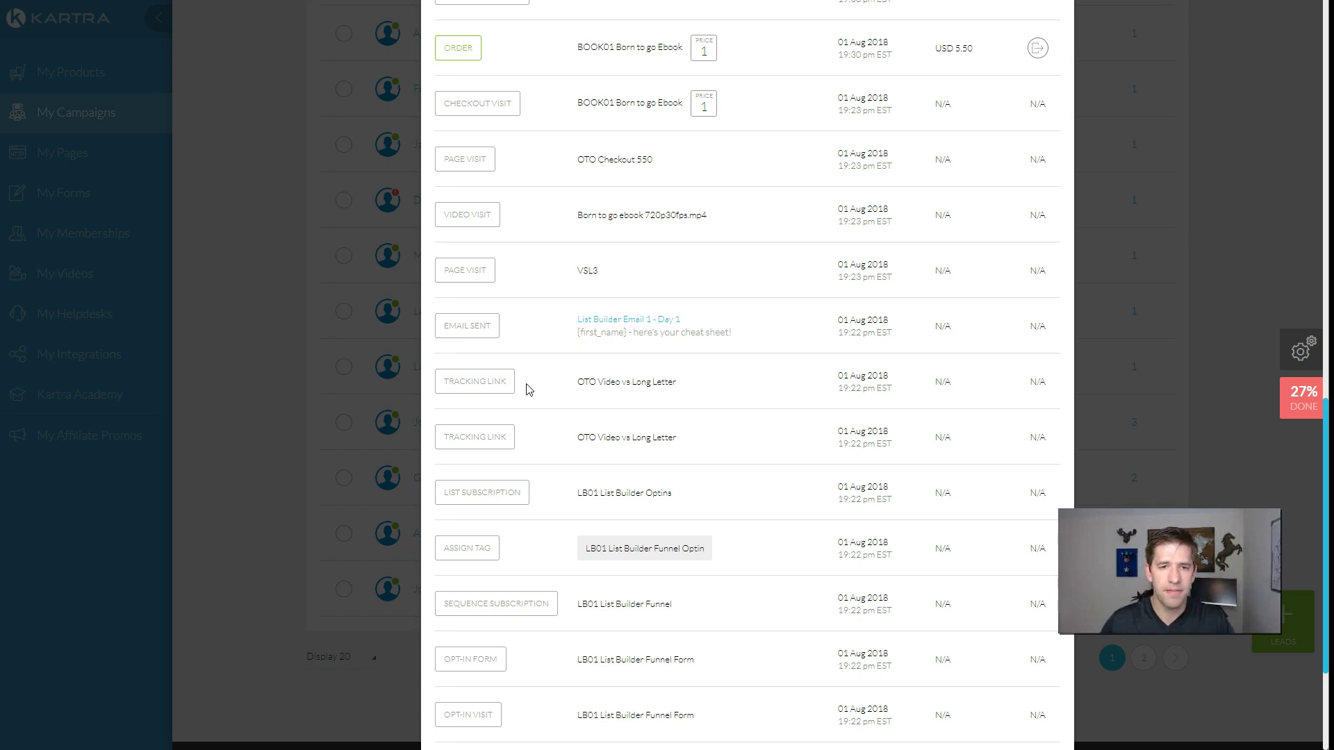
Review the lead's log from the first sent email through the BOOK01 Born to go Ebook order to the newest event
{"action": "scroll", "coordinate": [507, 391], "scroll_direction": "up", "scroll_amount": 1}
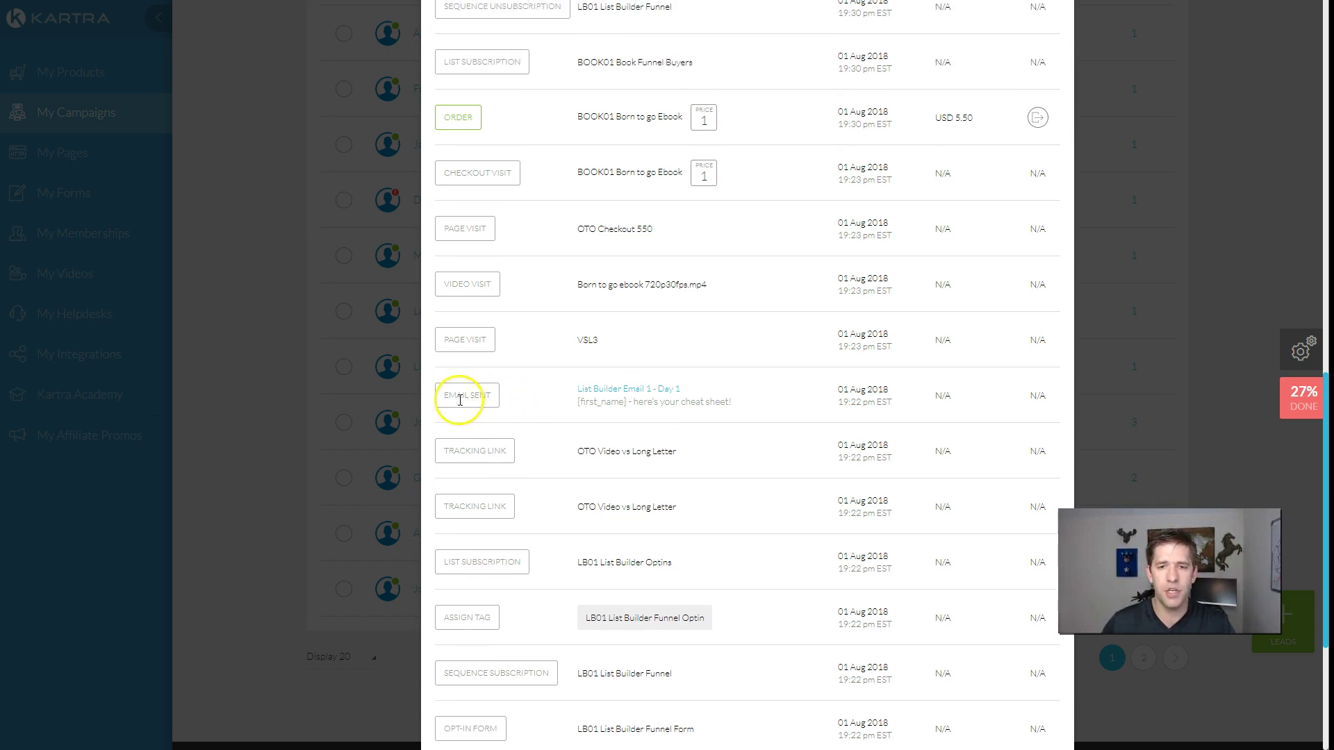
{"action": "scroll", "coordinate": [511, 394], "scroll_direction": "up", "scroll_amount": 1}
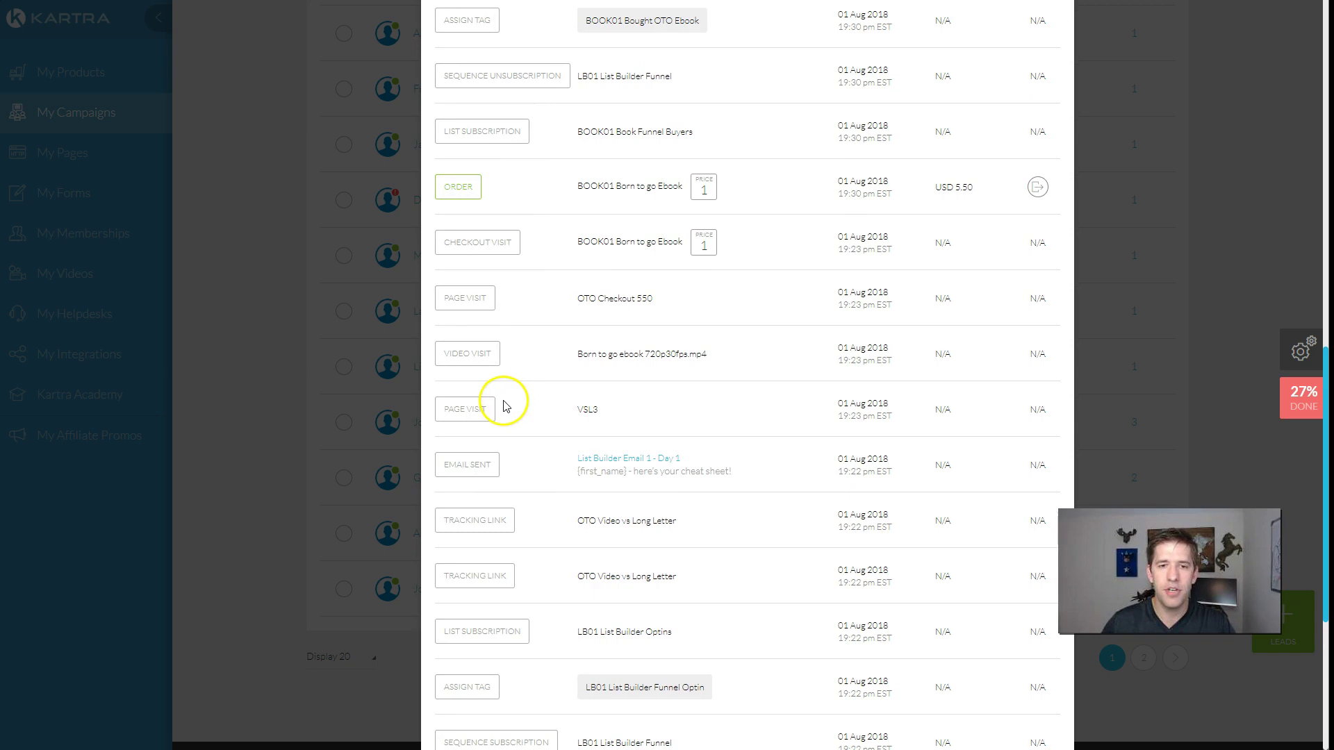
{"action": "scroll", "coordinate": [500, 395], "scroll_direction": "up", "scroll_amount": 1}
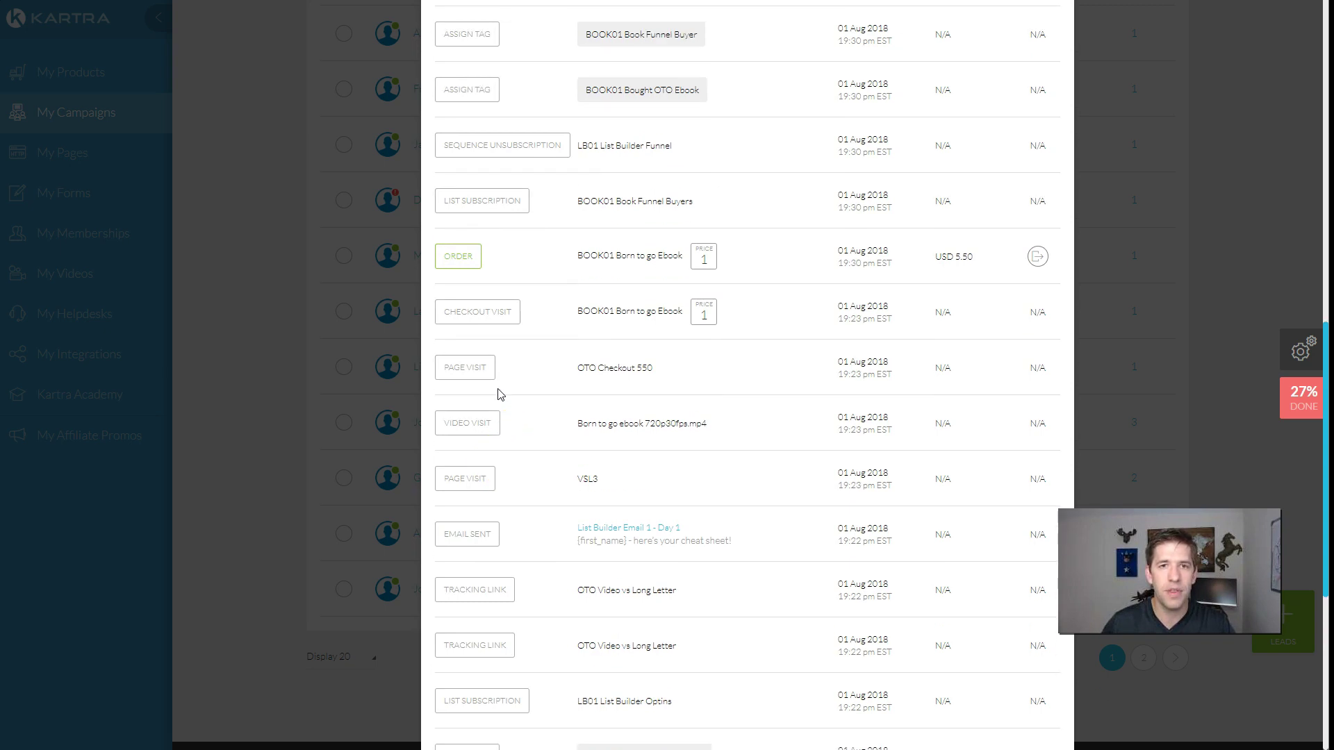
{"action": "scroll", "coordinate": [524, 403], "scroll_direction": "up", "scroll_amount": 1}
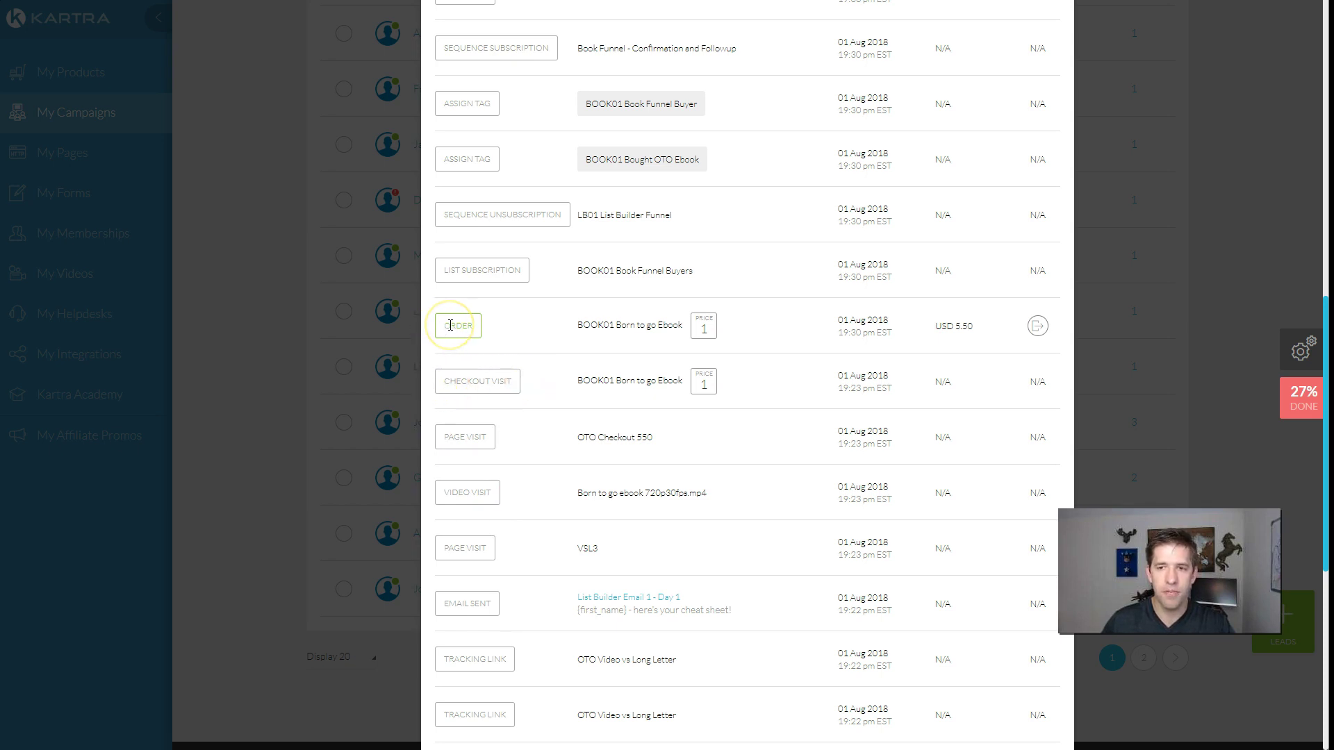
{"action": "scroll", "coordinate": [456, 333], "scroll_direction": "up", "scroll_amount": 3}
{"action": "scroll", "coordinate": [461, 347], "scroll_direction": "up", "scroll_amount": 5}
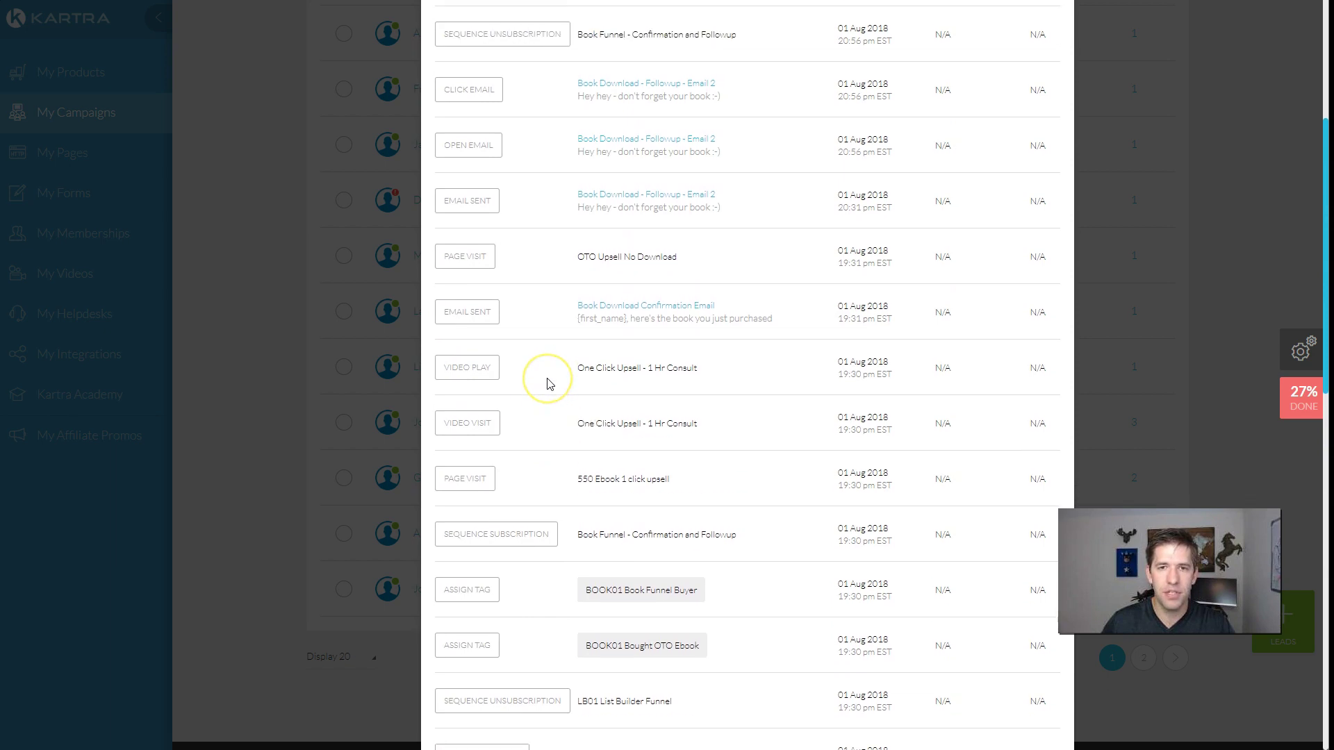
{"action": "scroll", "coordinate": [550, 384], "scroll_direction": "up", "scroll_amount": 2}
{"action": "scroll", "coordinate": [549, 385], "scroll_direction": "up", "scroll_amount": 3}
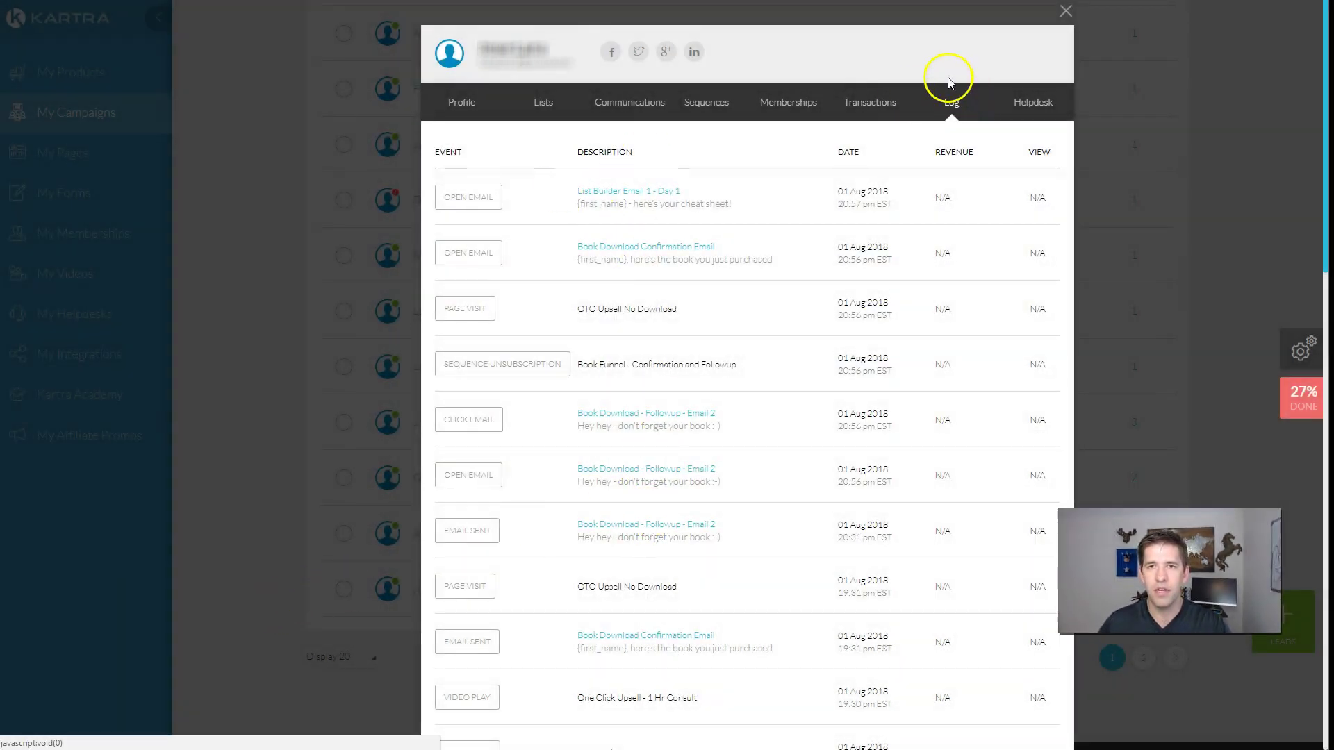
Close the lead's record and open the 1177 upsell no download page for editing
{"action": "left_click", "coordinate": [1066, 11]}
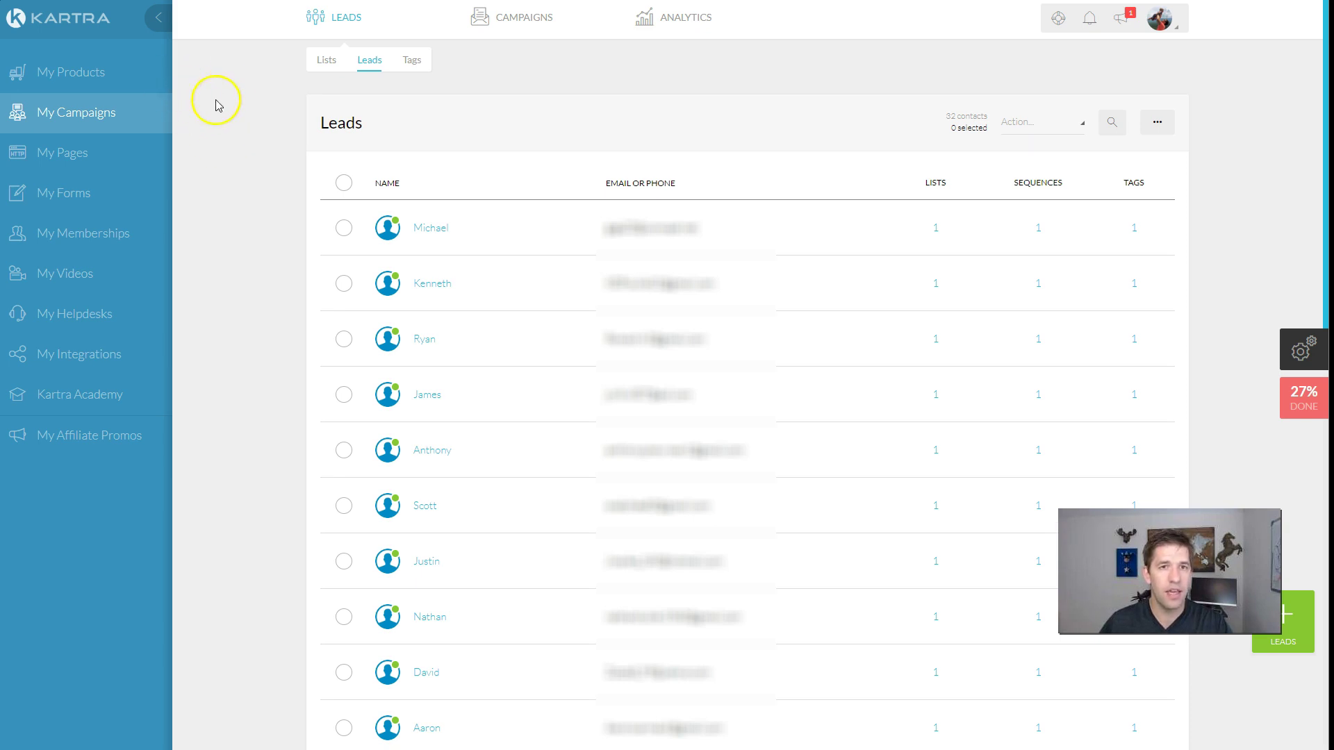
{"action": "left_click", "coordinate": [91, 21]}
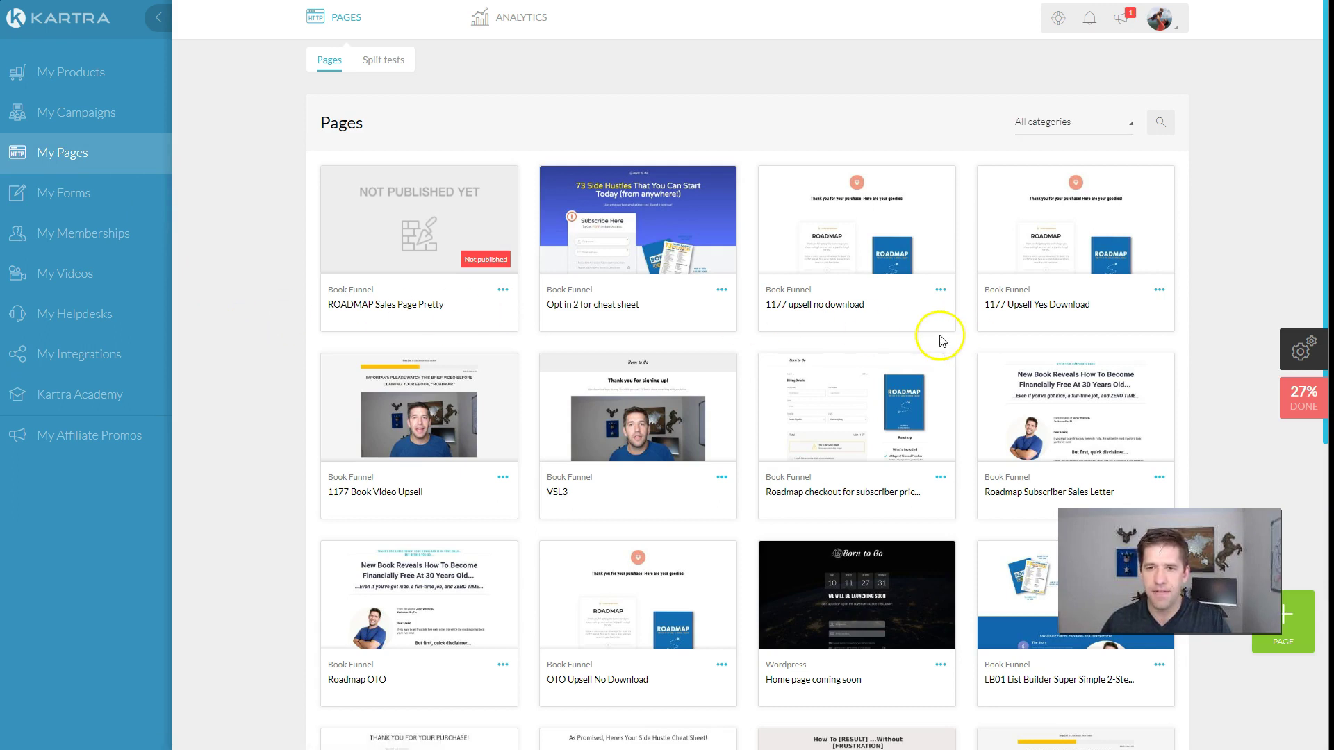
{"action": "left_click", "coordinate": [941, 291]}
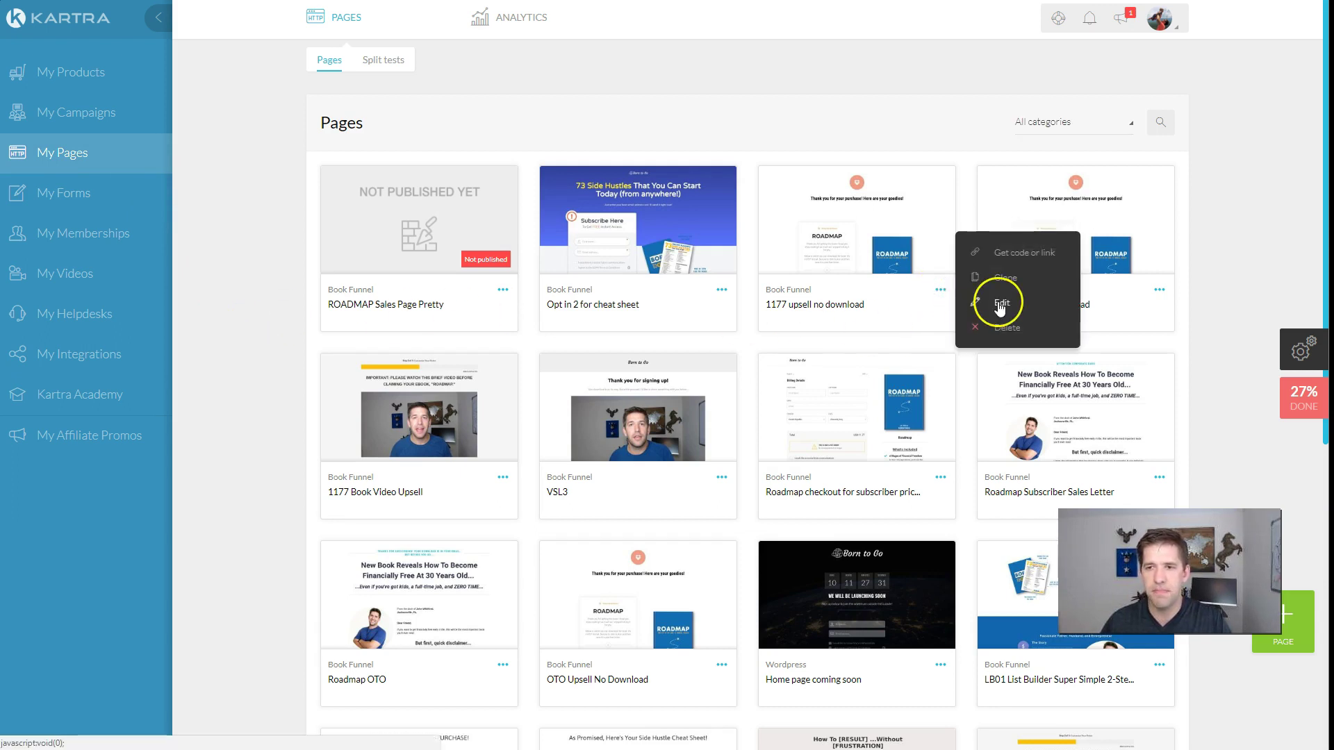
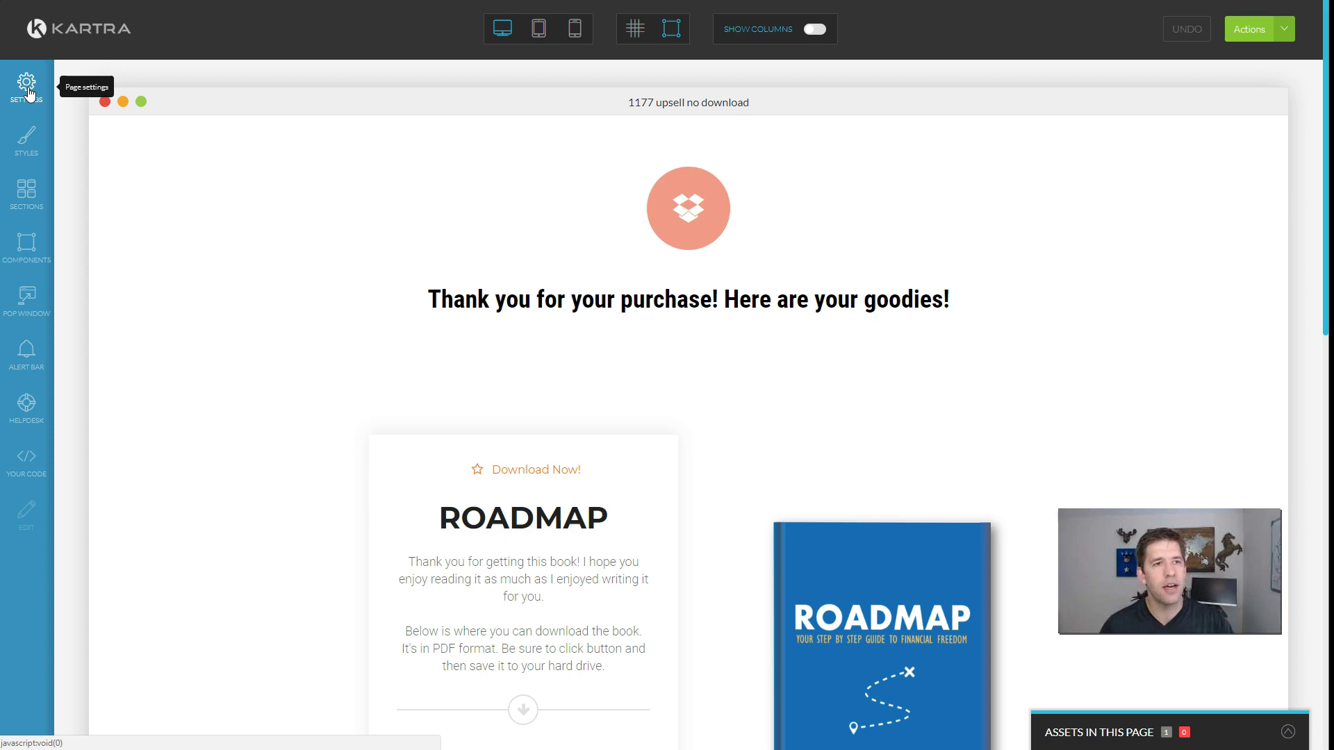
Open the page's tracking code settings and look through the Google Tag Manager code embedded in the head and body
{"action": "left_click", "coordinate": [27, 92]}
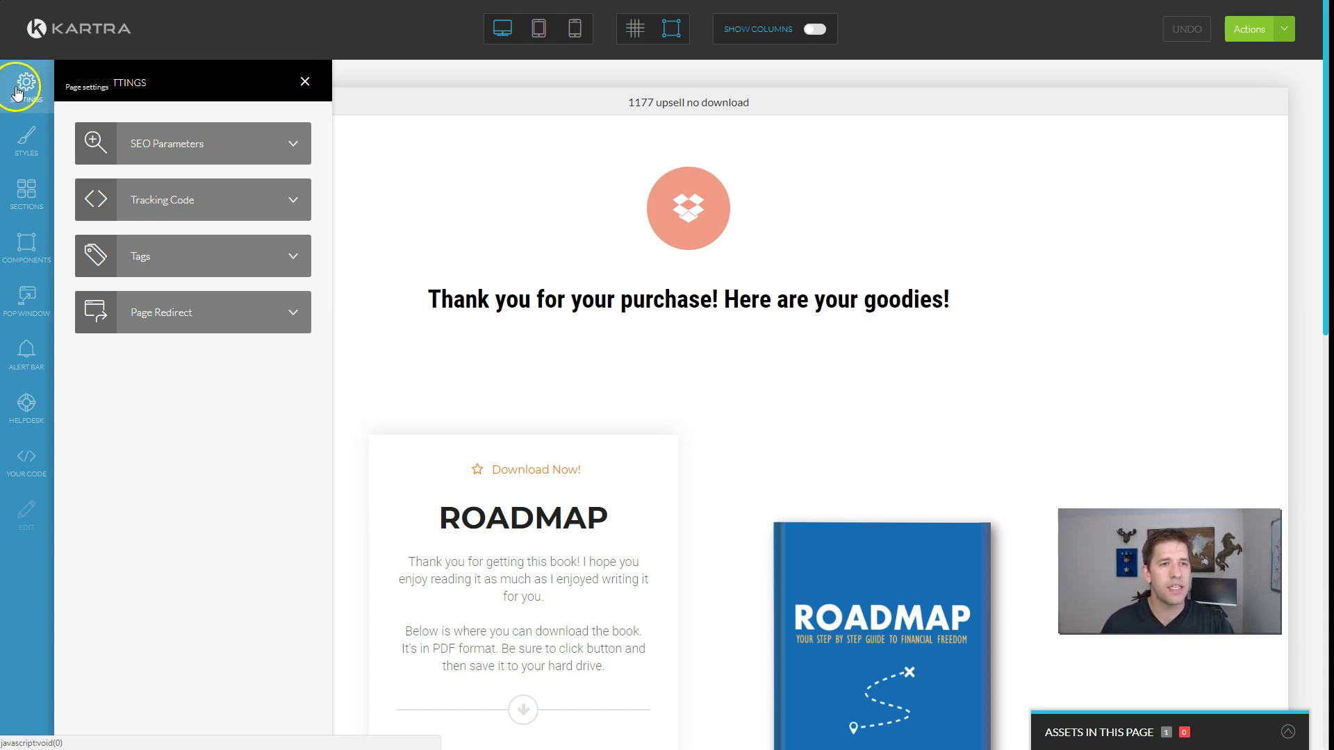
{"action": "left_click", "coordinate": [239, 198]}
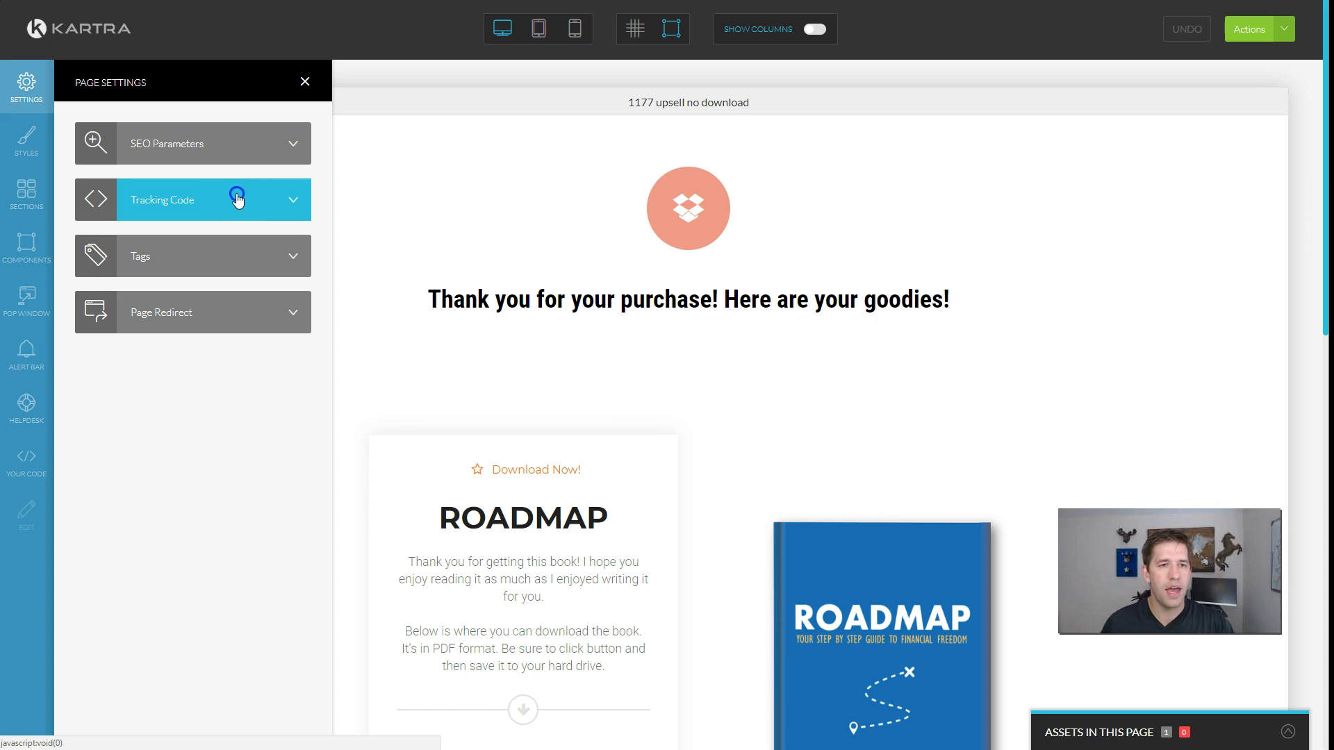
{"action": "mouse_move", "coordinate": [308, 164]}
{"action": "left_mouse_down"}
{"action": "mouse_move", "coordinate": [308, 196]}
{"action": "mouse_move", "coordinate": [306, 151]}
{"action": "mouse_move", "coordinate": [312, 167]}
{"action": "left_mouse_up"}
{"action": "left_click_drag", "start_coordinate": [310, 281], "coordinate": [308, 326]}
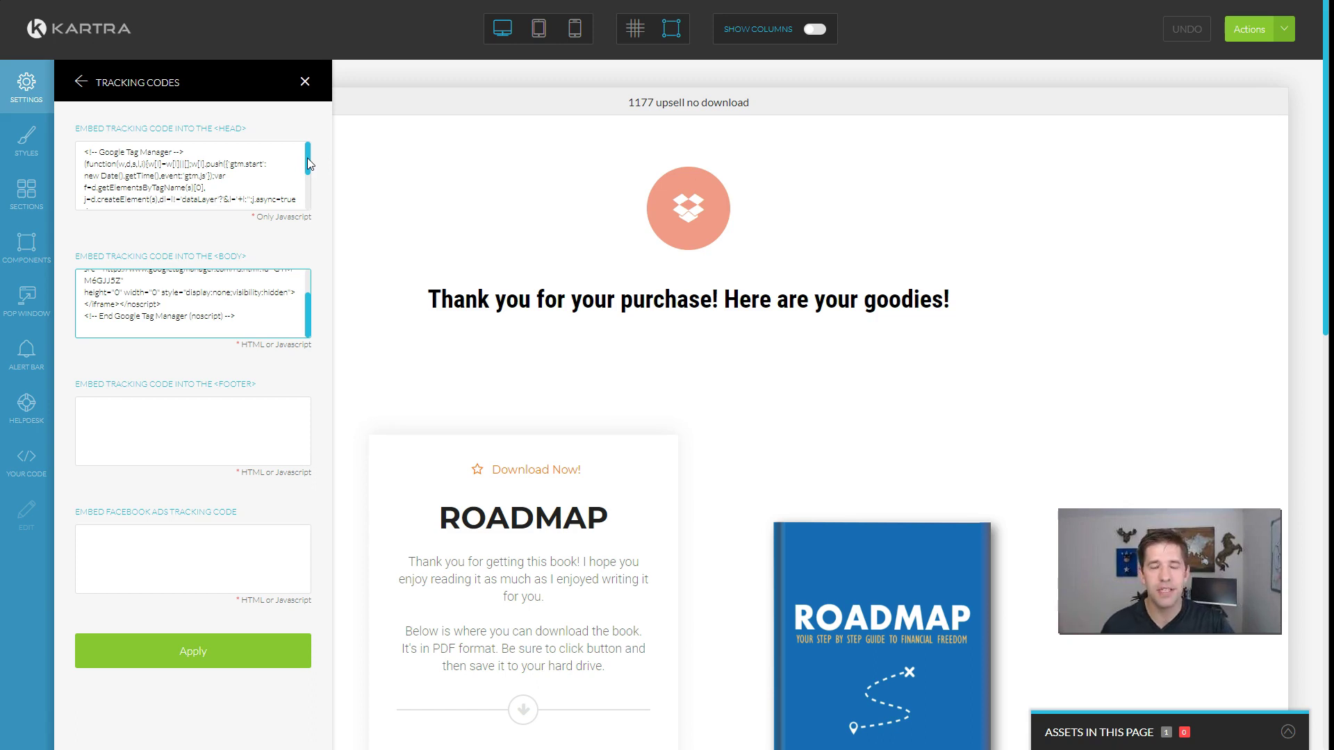
{"action": "mouse_move", "coordinate": [309, 164]}
{"action": "left_mouse_down"}
{"action": "mouse_move", "coordinate": [311, 199]}
{"action": "mouse_move", "coordinate": [317, 153]}
{"action": "left_mouse_up"}
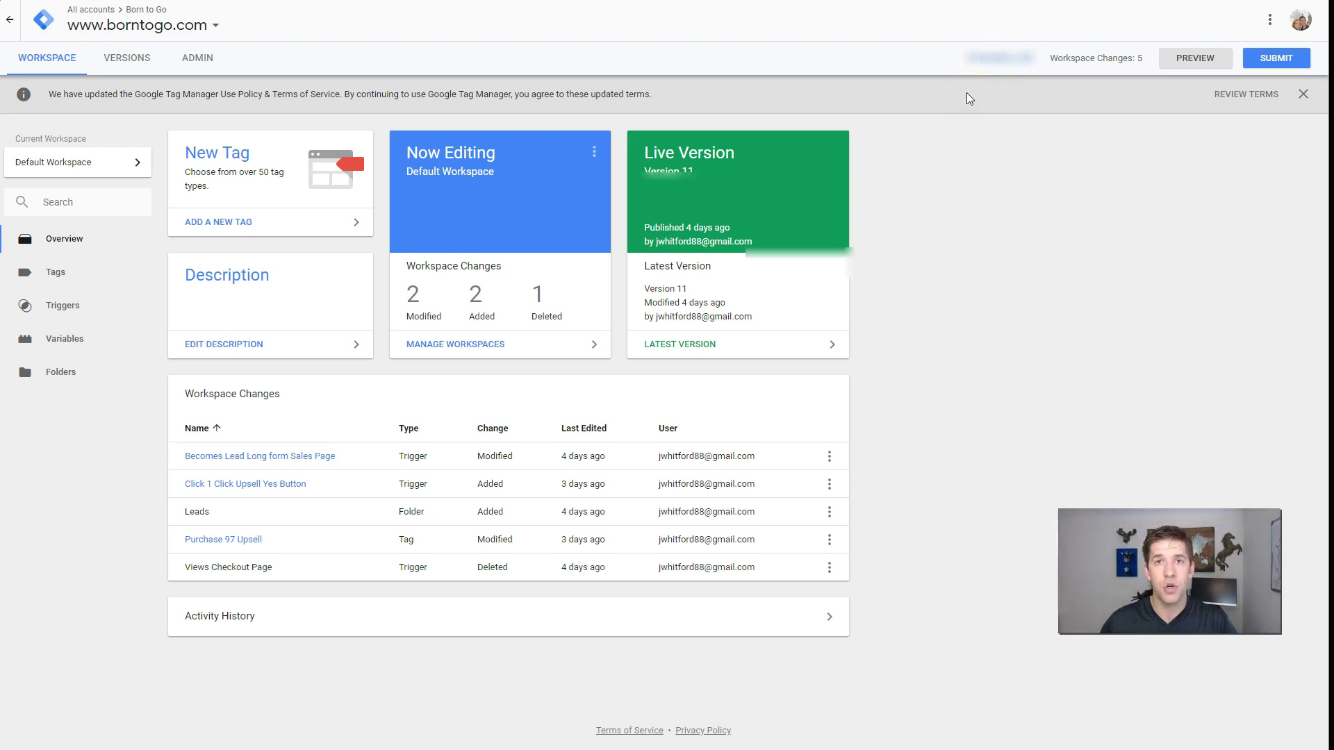
Switch to Google Tag Manager and open the container's installation snippets to examine the head and body code
{"action": "left_click", "coordinate": [985, 57]}
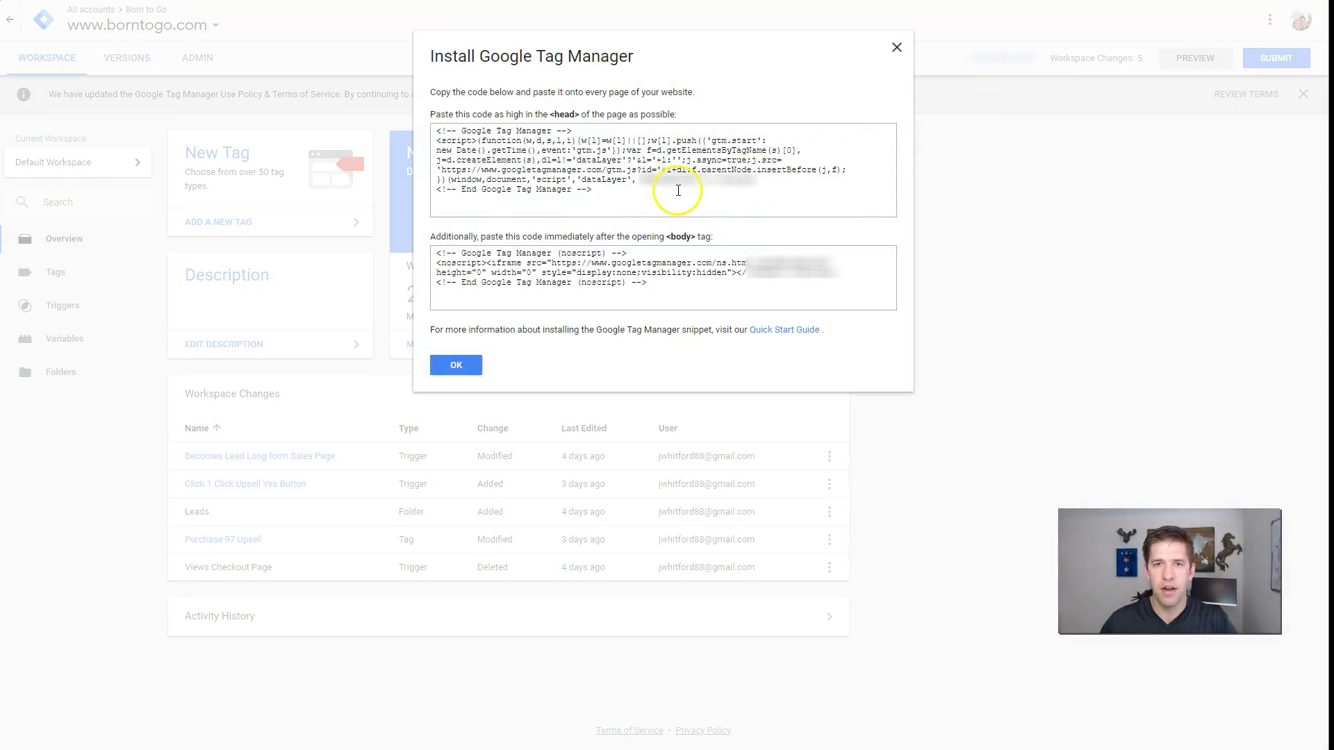
{"action": "left_click", "coordinate": [541, 161]}
{"action": "left_click", "coordinate": [584, 277]}
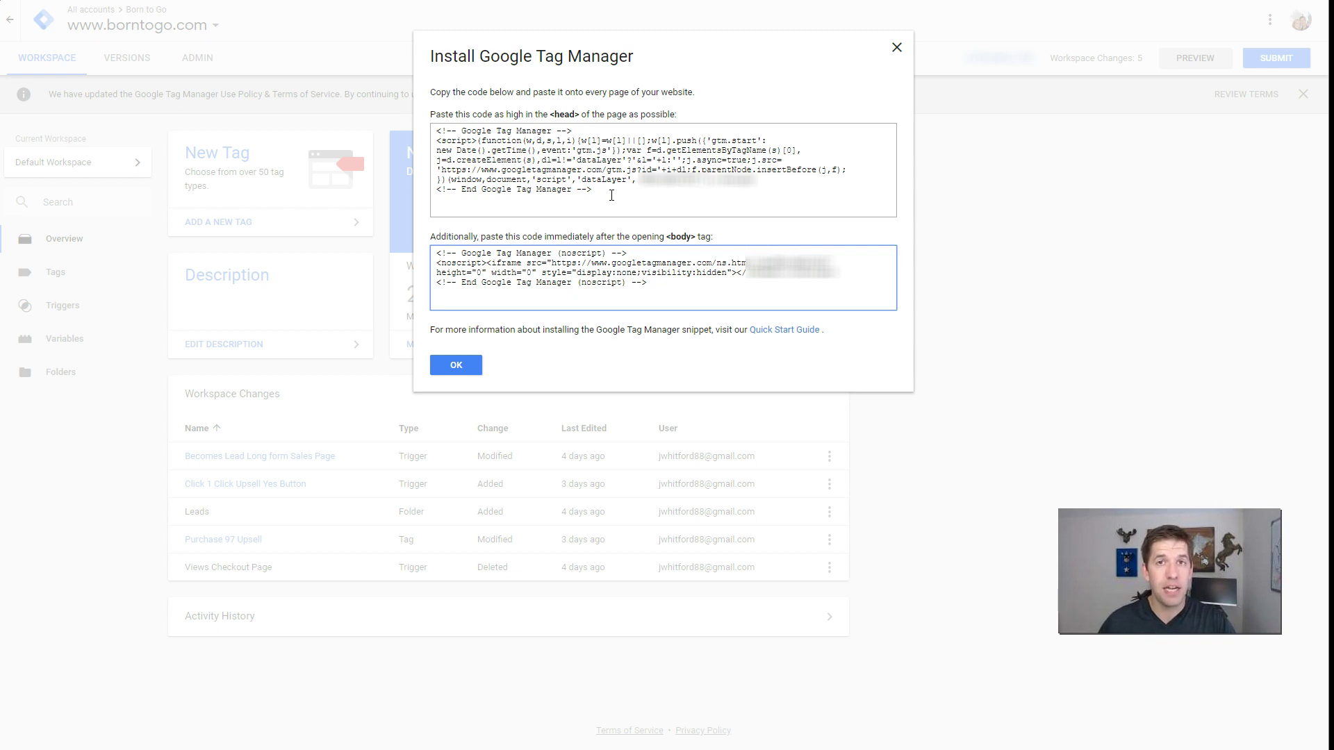
{"action": "left_click", "coordinate": [612, 203]}
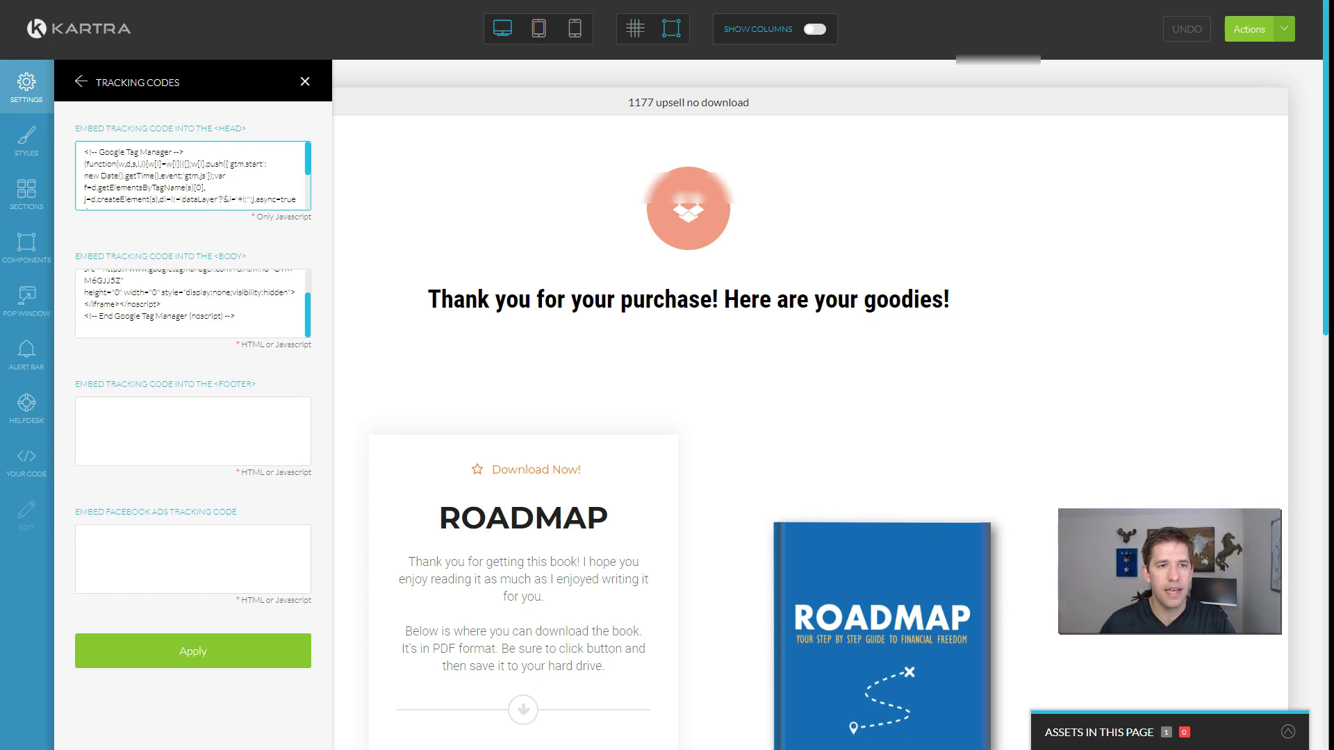
Compare Kartra's head code with the Tag Manager head snippet, highlighting the snippet's opening and closing script tags
{"action": "left_click", "coordinate": [308, 161]}
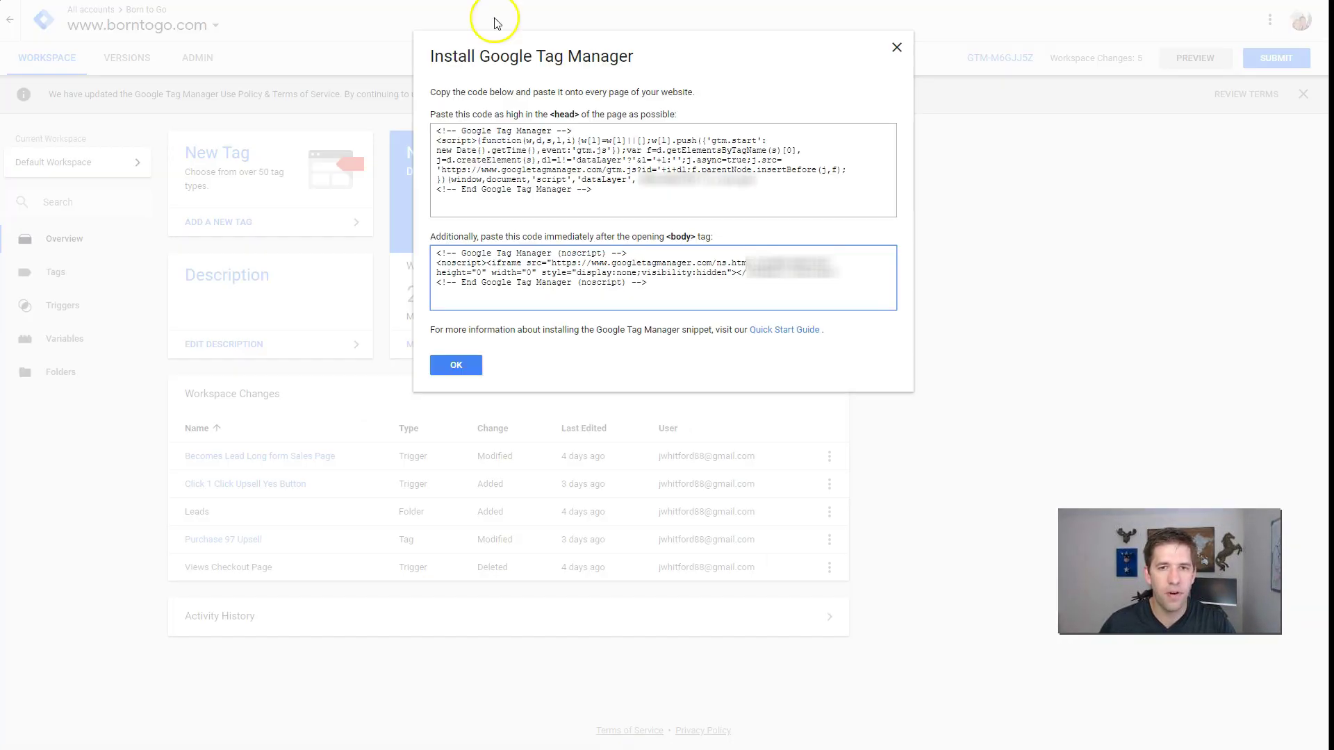
{"action": "left_click_drag", "start_coordinate": [437, 142], "coordinate": [458, 143]}
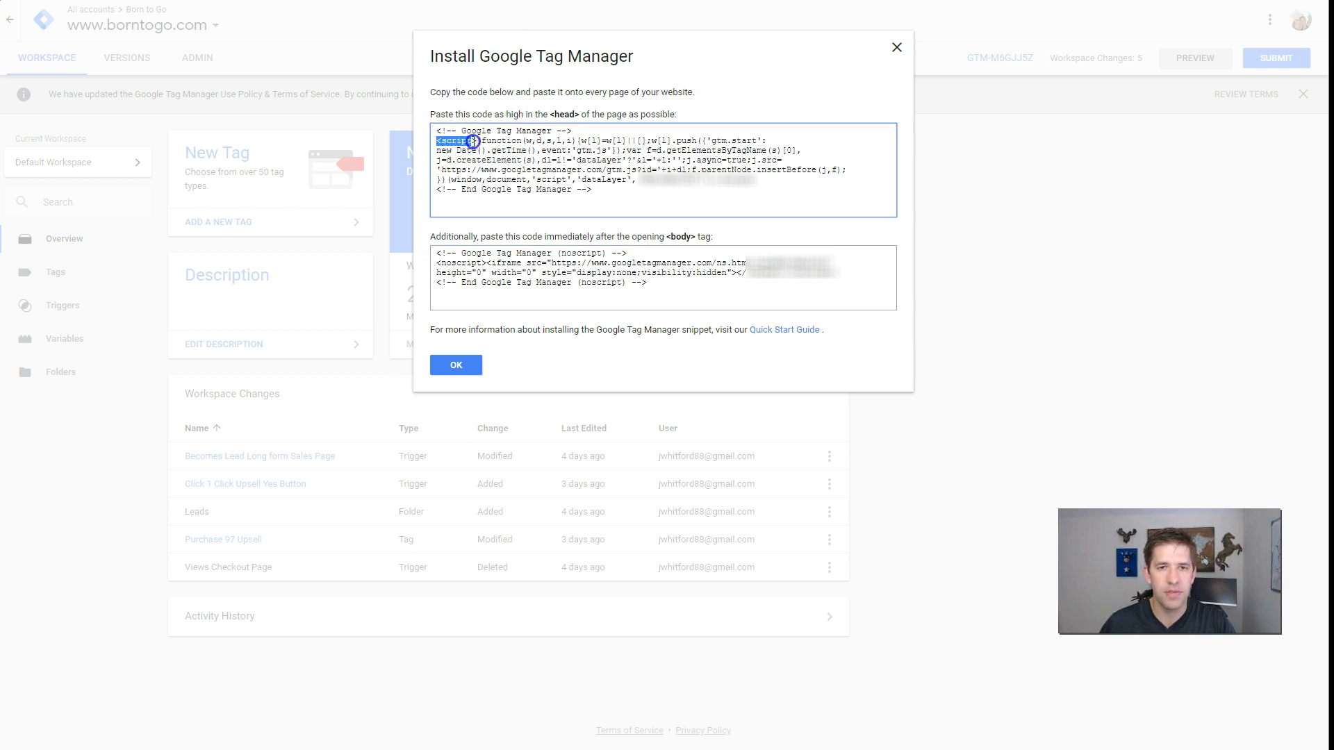
{"action": "left_click_drag", "start_coordinate": [774, 179], "coordinate": [726, 183]}
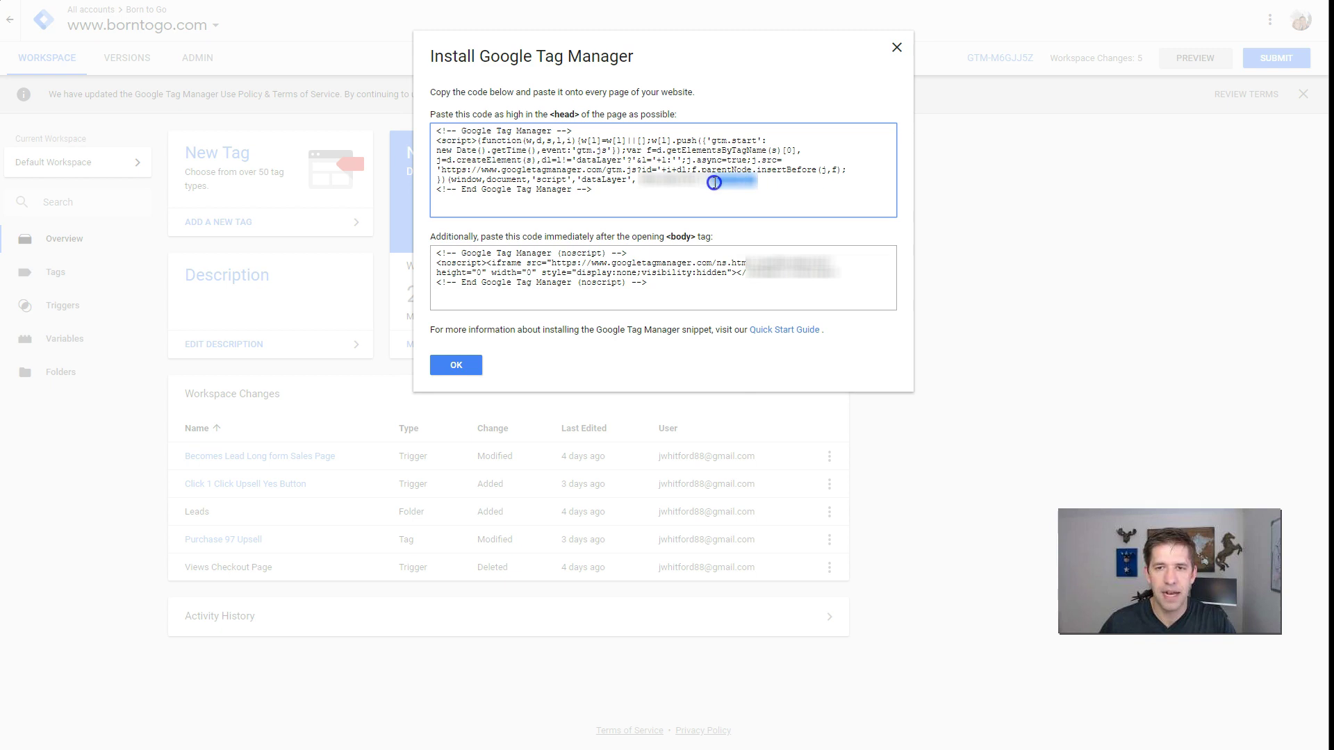
{"action": "left_click", "coordinate": [808, 180]}
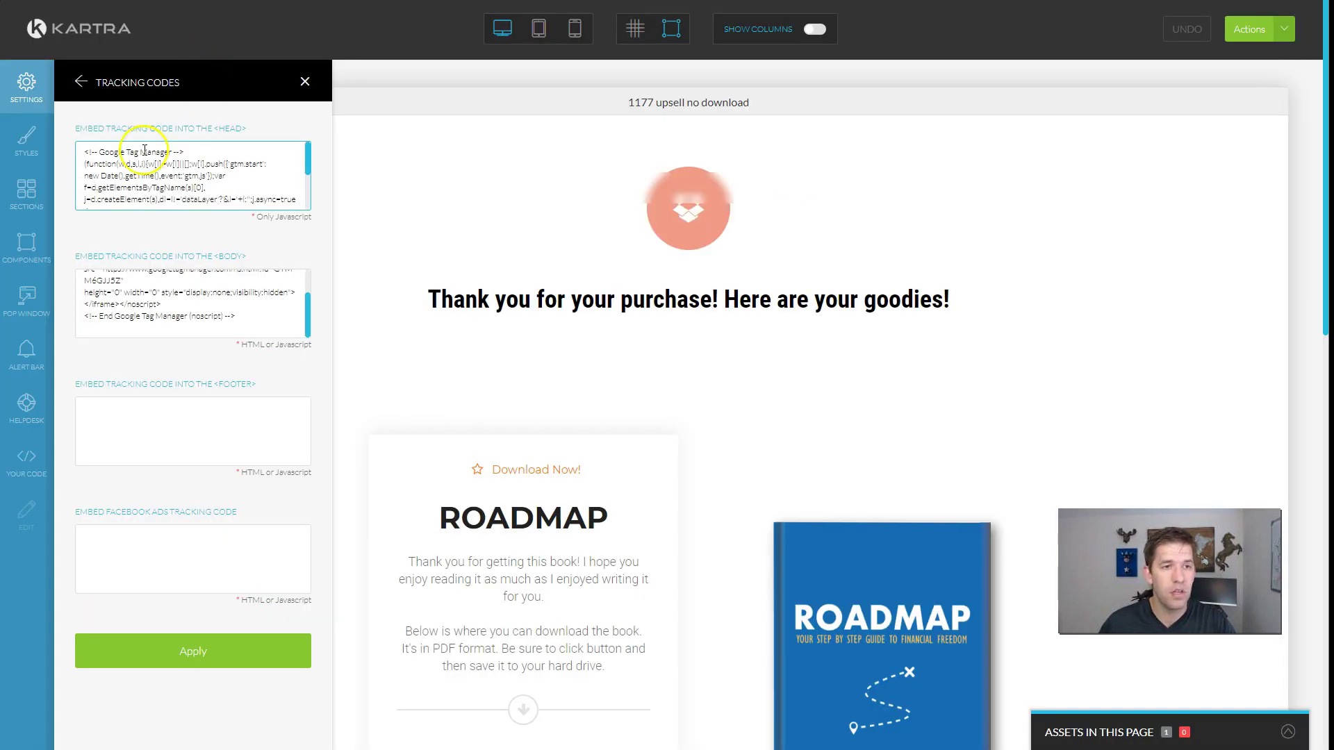
Return to Kartra and examine the head tracking code from its opening to its closing comment, plus the body code field
{"action": "left_click", "coordinate": [190, 148]}
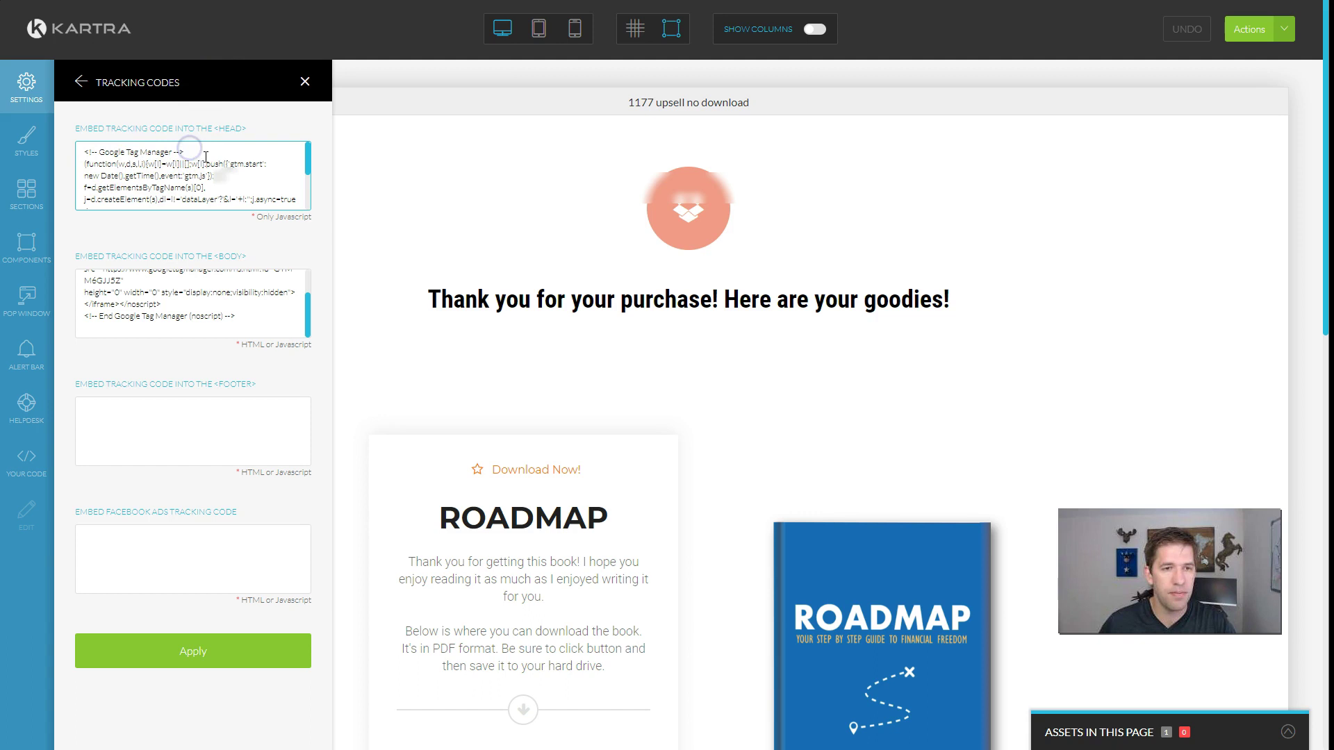
{"action": "scroll", "coordinate": [206, 157], "scroll_direction": "down", "scroll_amount": 3}
{"action": "left_click", "coordinate": [209, 189]}
{"action": "left_click", "coordinate": [241, 184]}
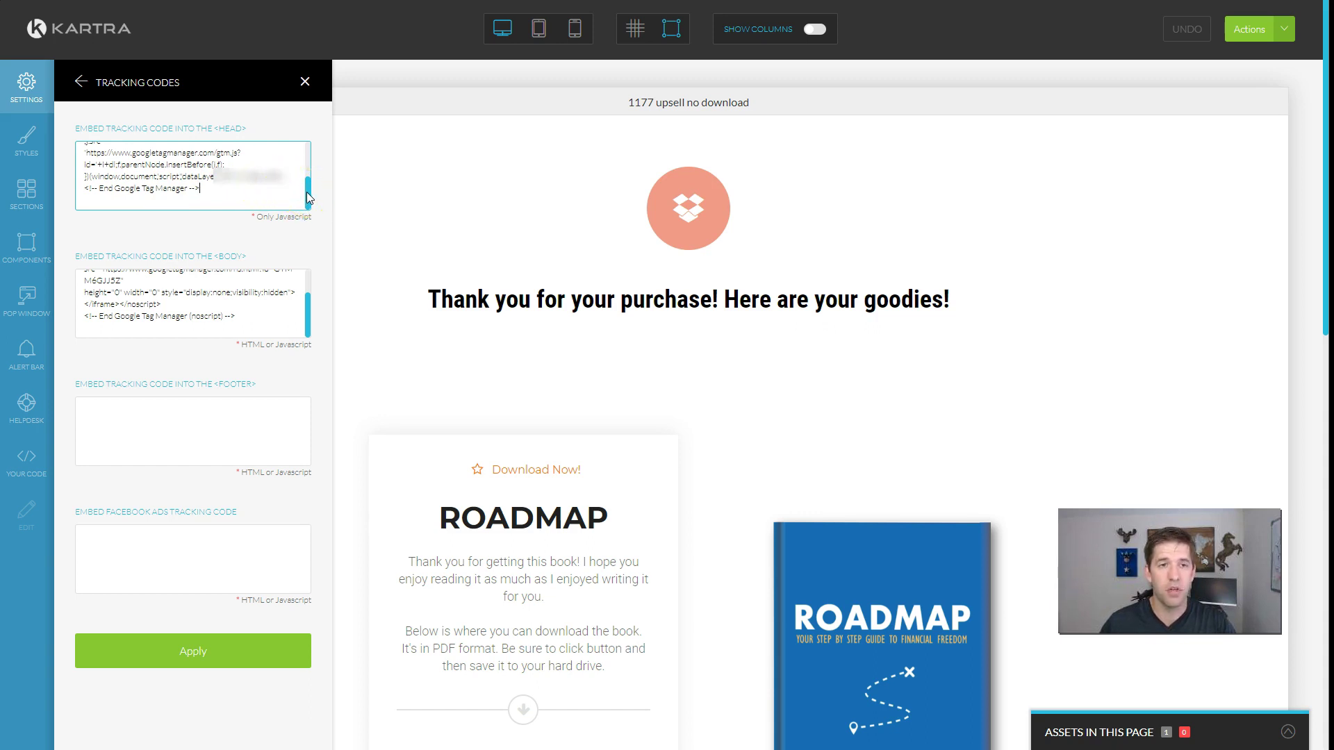
{"action": "scroll", "coordinate": [278, 194], "scroll_direction": "up", "scroll_amount": 3}
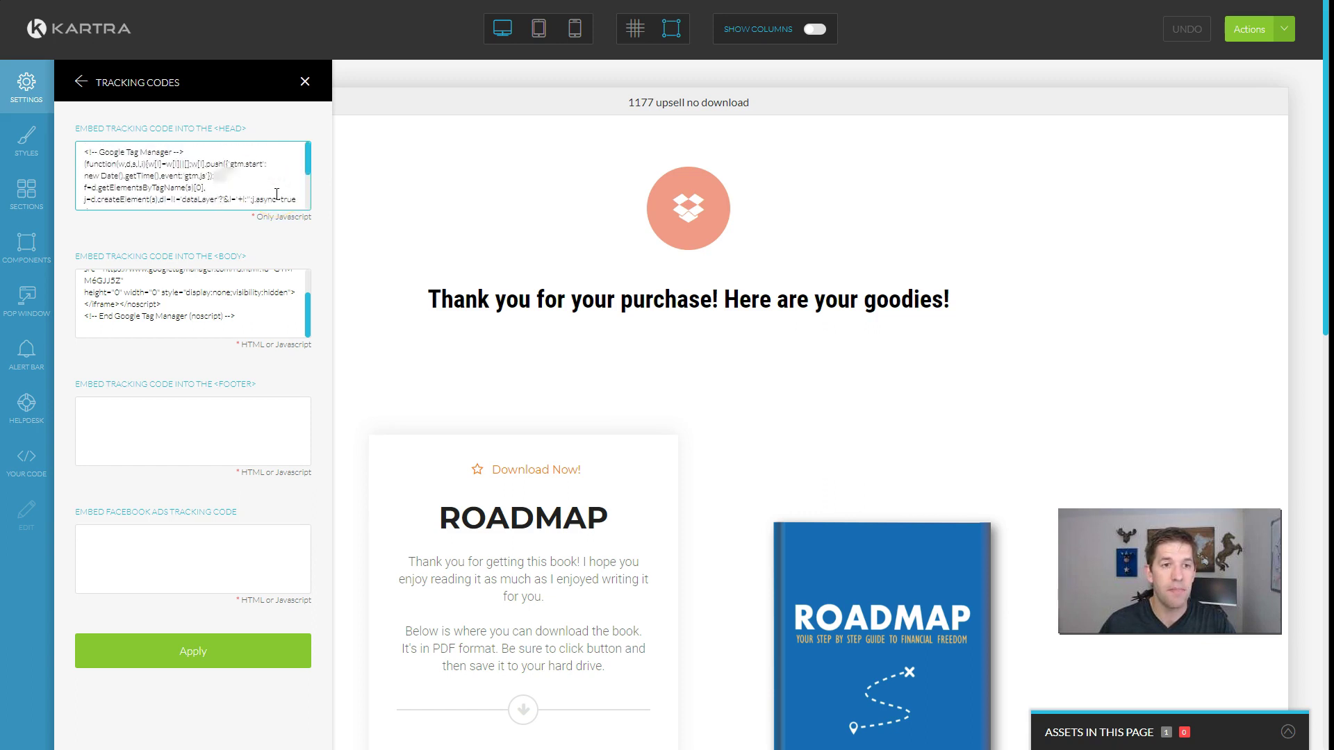
{"action": "left_click", "coordinate": [277, 173]}
{"action": "left_click", "coordinate": [255, 127]}
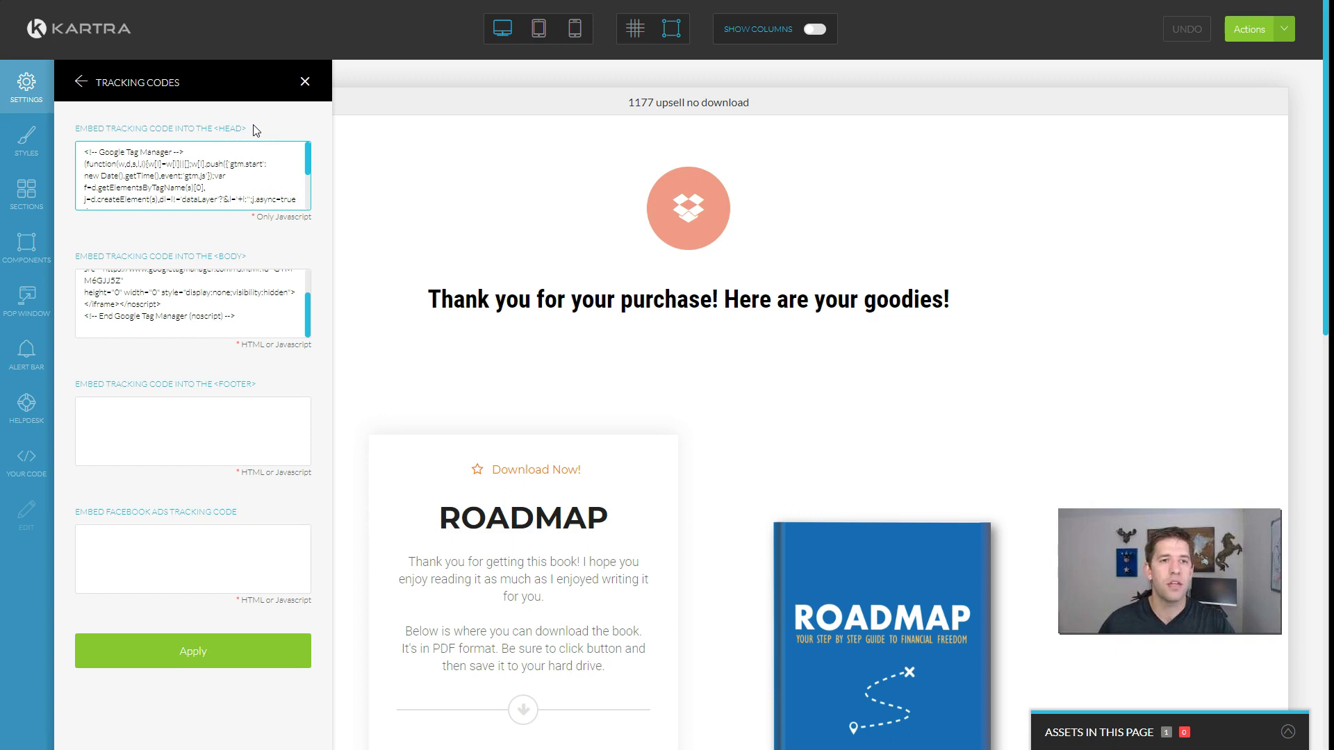
{"action": "left_click", "coordinate": [250, 231]}
{"action": "left_click", "coordinate": [253, 320]}
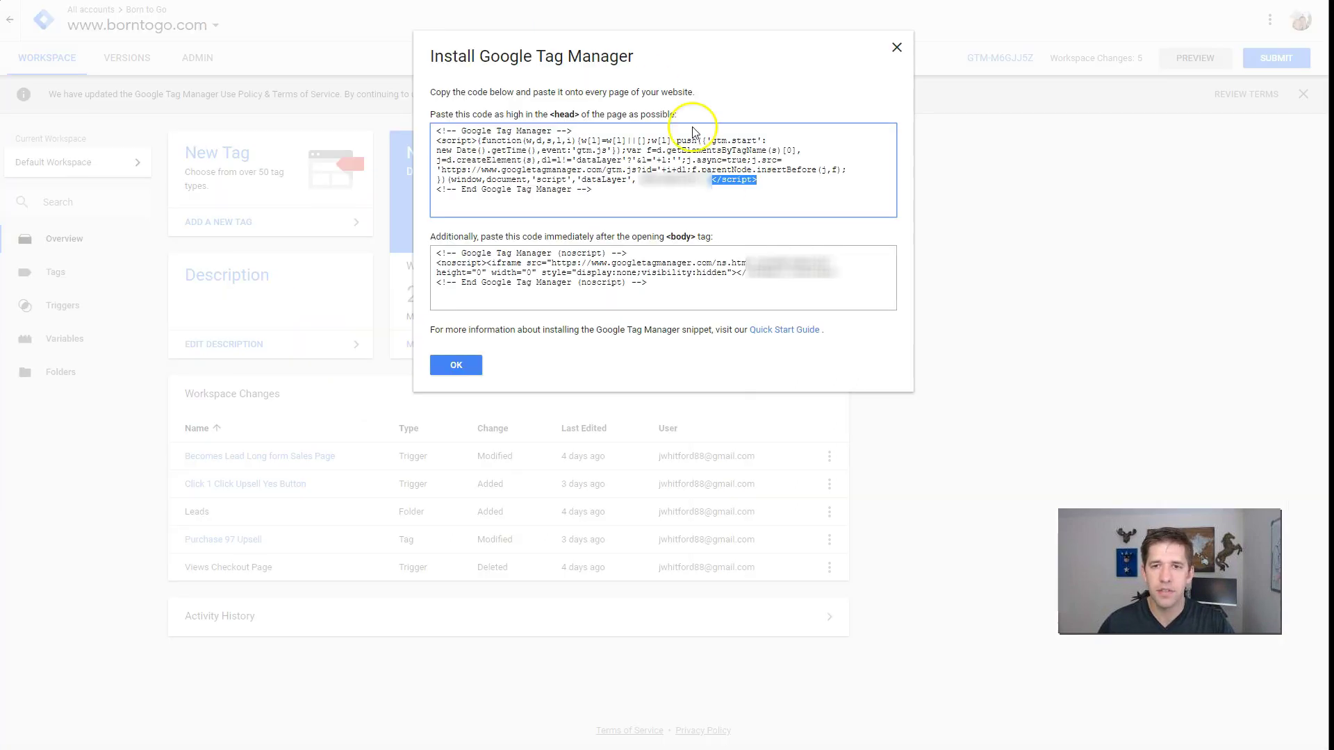
Select the whole head snippet in Google Tag Manager and match it against the head tracking code in Kartra
{"action": "left_click", "coordinate": [709, 188]}
{"action": "left_click", "coordinate": [464, 161]}
{"action": "left_click", "coordinate": [605, 189]}
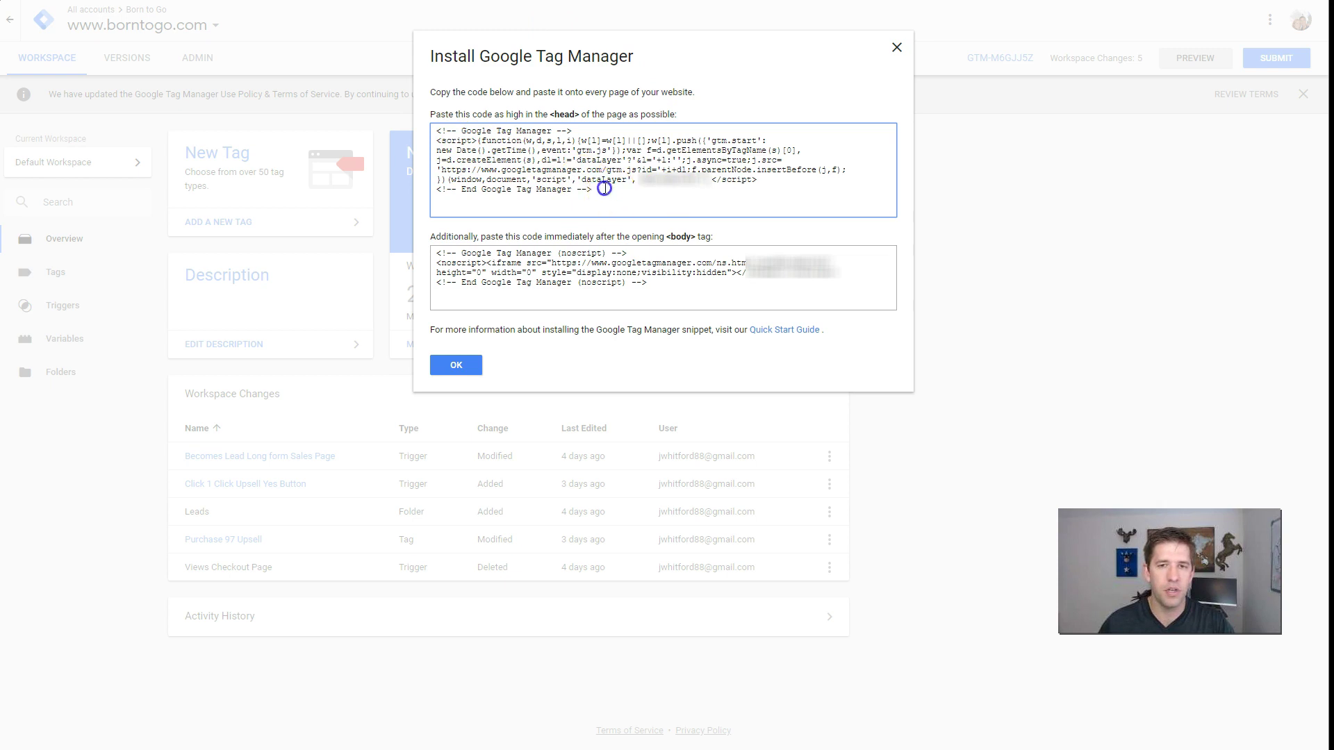
{"action": "left_click", "coordinate": [444, 126]}
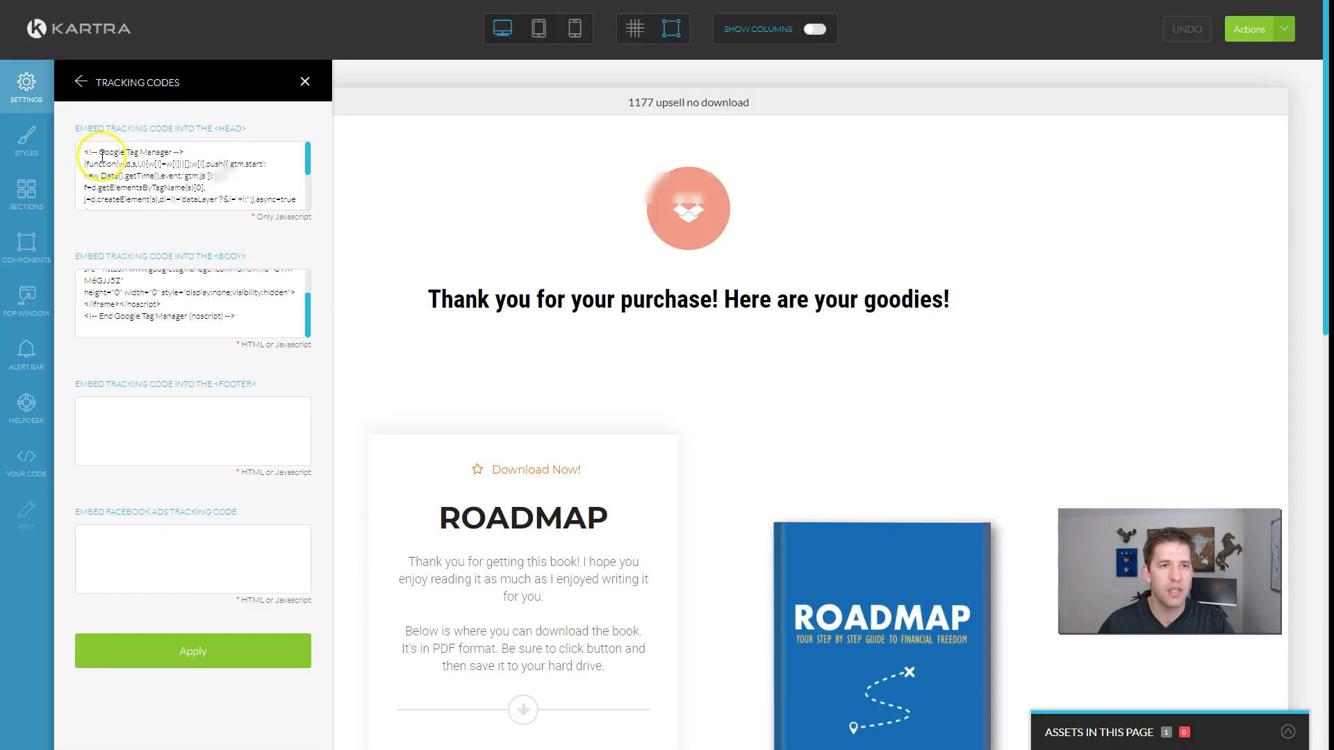
{"action": "left_click", "coordinate": [99, 160]}
{"action": "scroll", "coordinate": [170, 155], "scroll_direction": "down", "scroll_amount": 5}
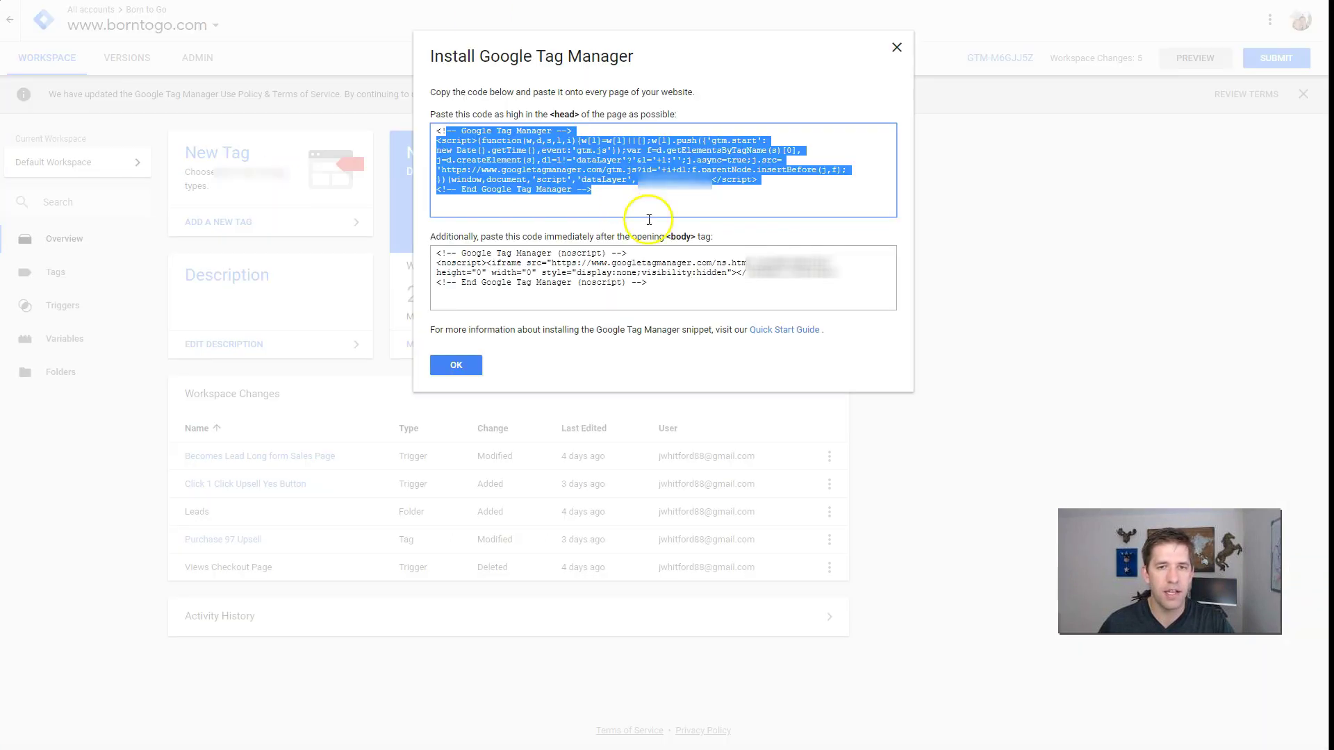
Select the whole noscript body snippet in Google Tag Manager and match it against Kartra's body tracking code
{"action": "left_click_drag", "start_coordinate": [650, 285], "coordinate": [408, 255]}
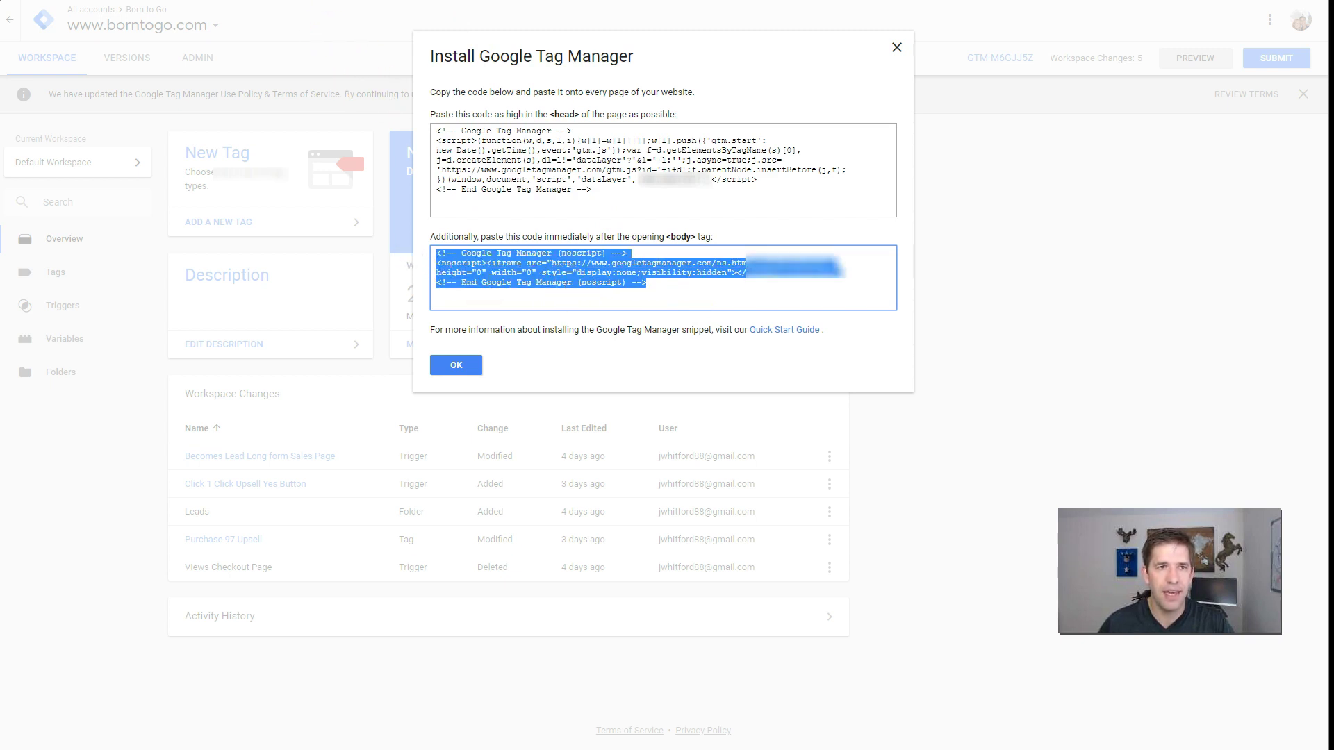
{"action": "left_click", "coordinate": [450, 272]}
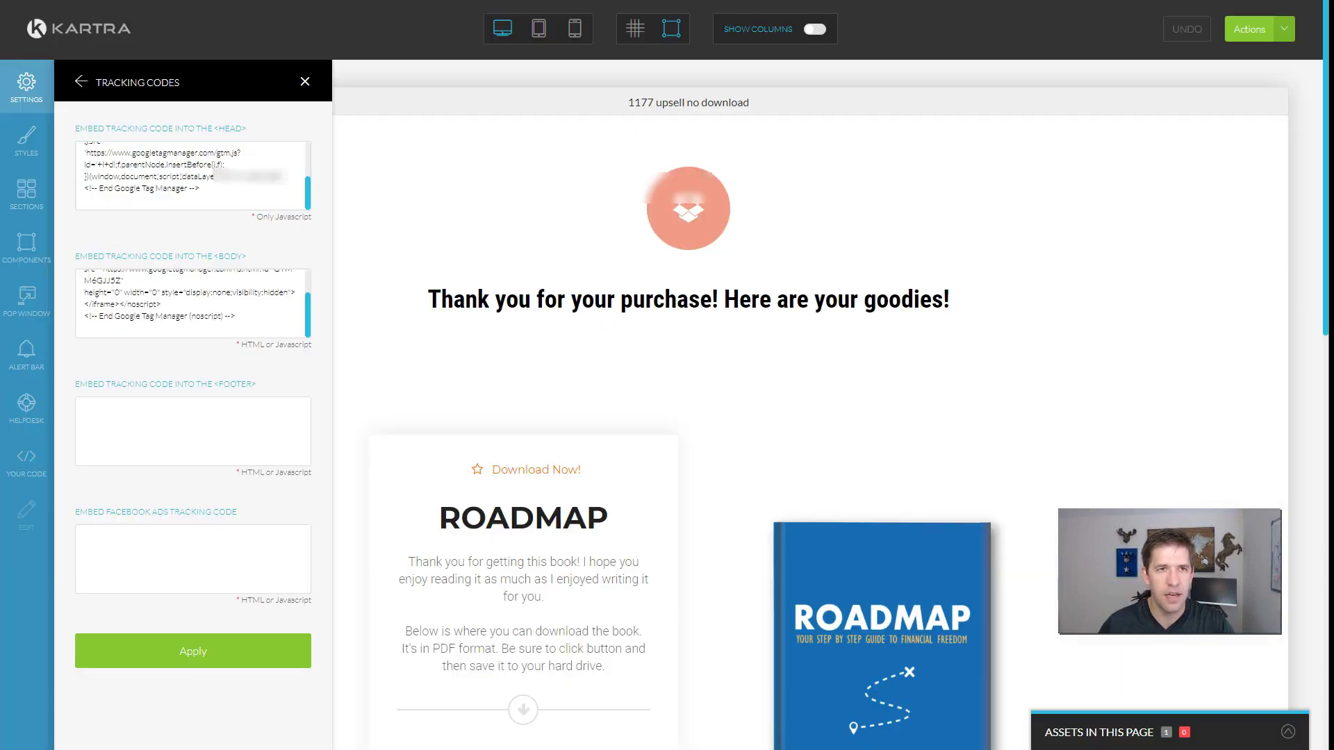
{"action": "left_click", "coordinate": [306, 306]}
{"action": "scroll", "coordinate": [306, 306], "scroll_direction": "up", "scroll_amount": 5}
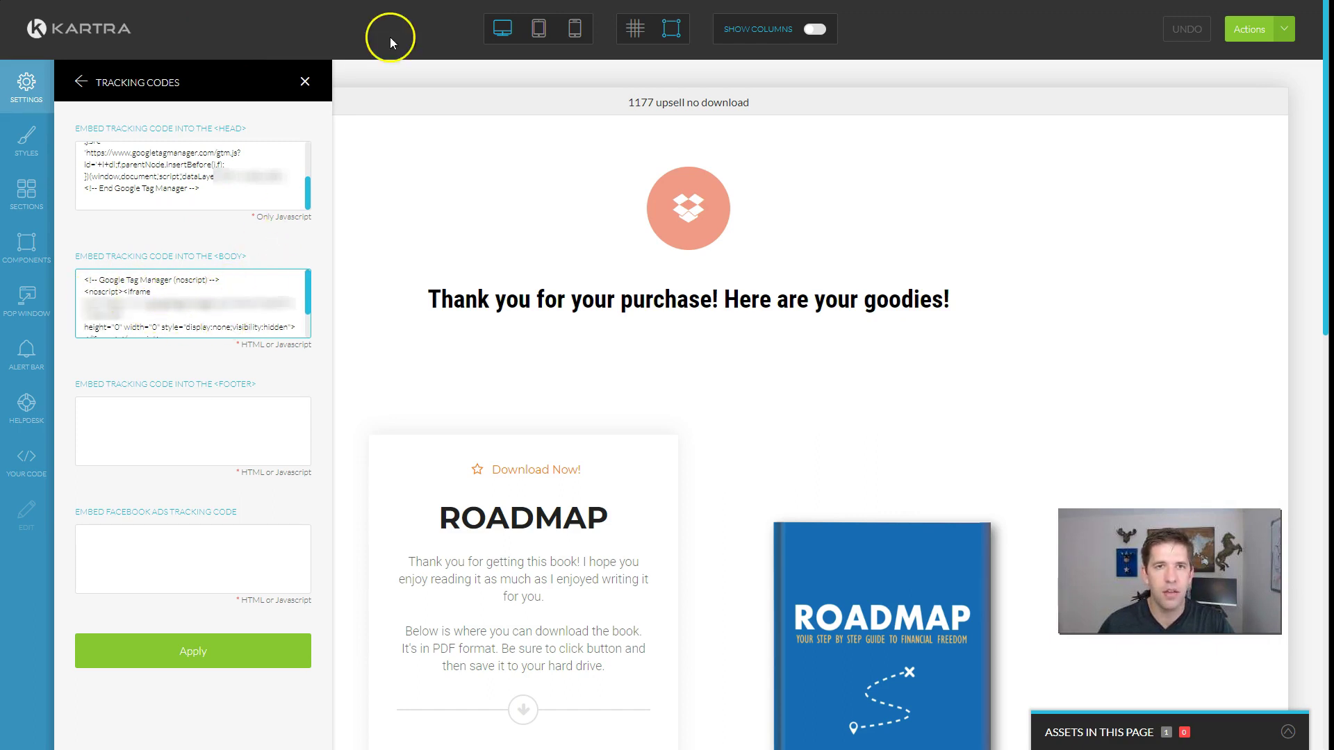
Return to Google Tag Manager, close the installation instructions and start preview mode for the workspace
{"action": "key", "text": "alt+Tab"}
{"action": "left_click", "coordinate": [902, 50]}
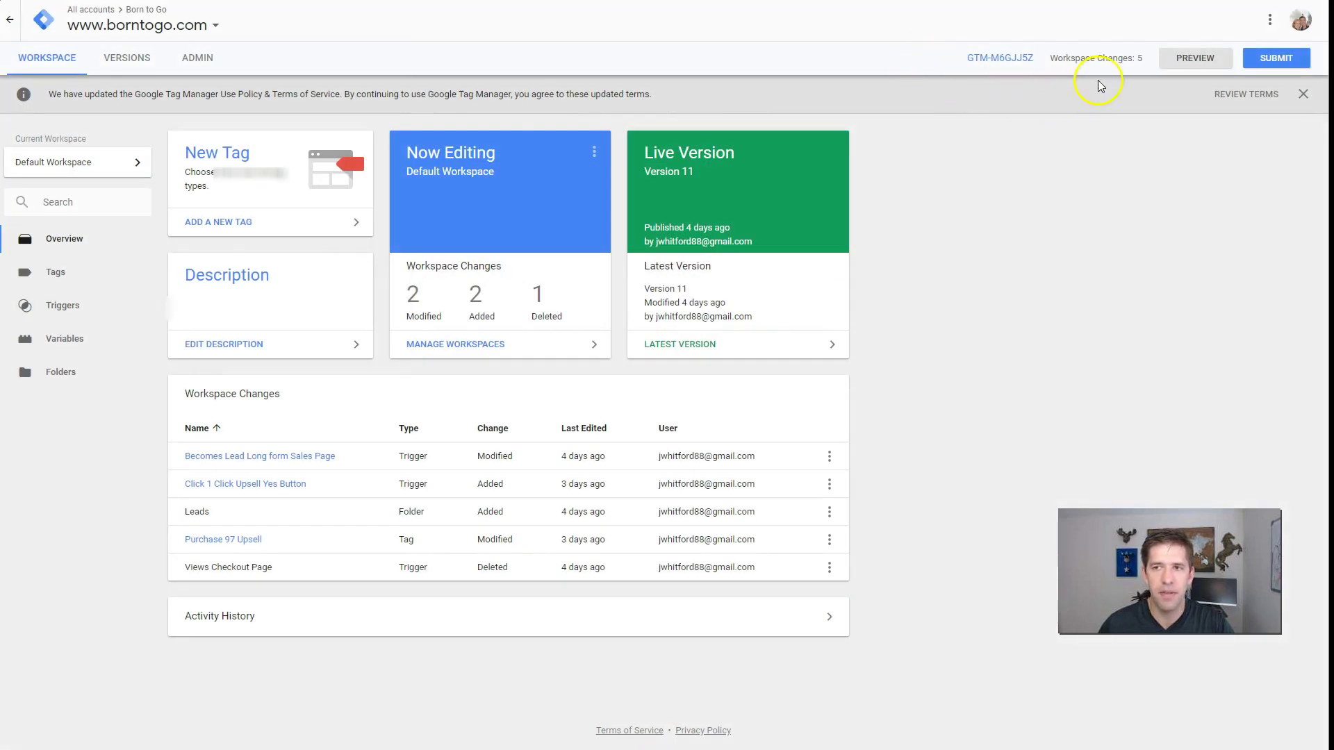
{"action": "left_click", "coordinate": [1189, 62]}
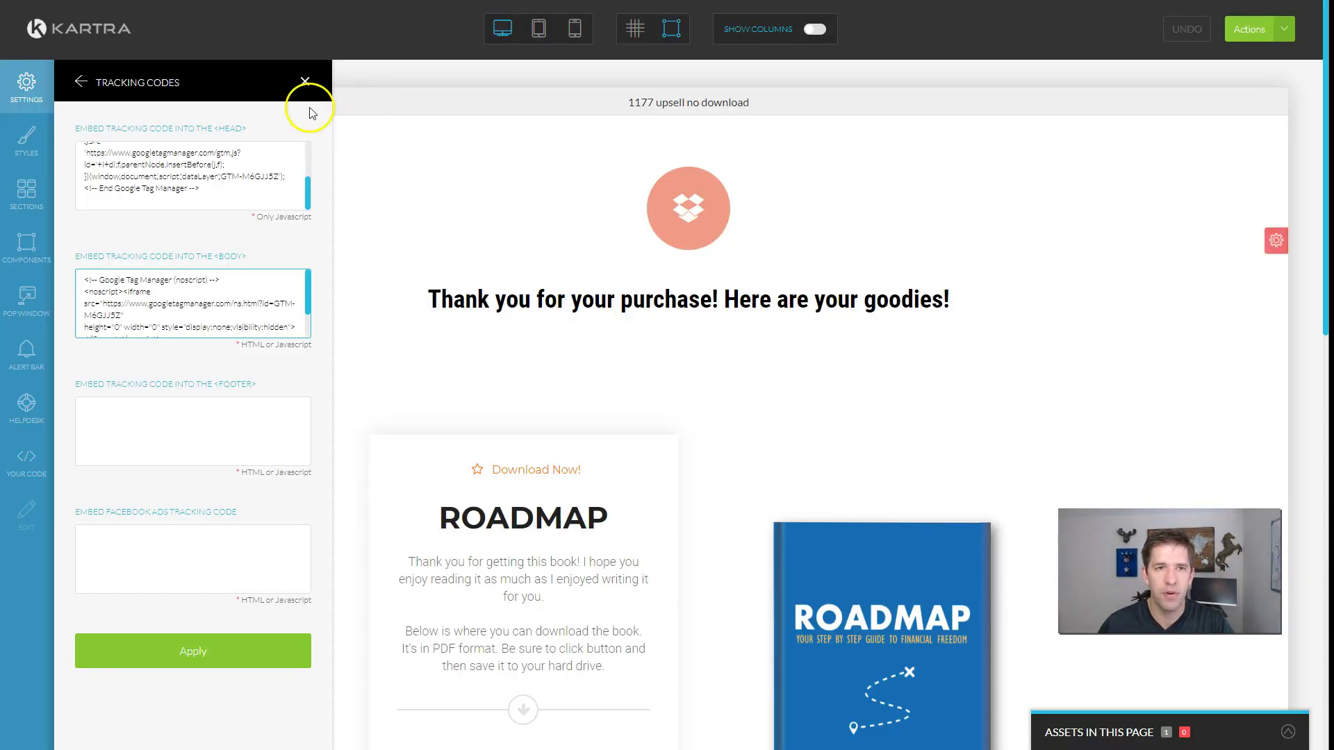
Close the tracking codes in Kartra and exit the page editor to the dashboard without saving
{"action": "left_click", "coordinate": [304, 83]}
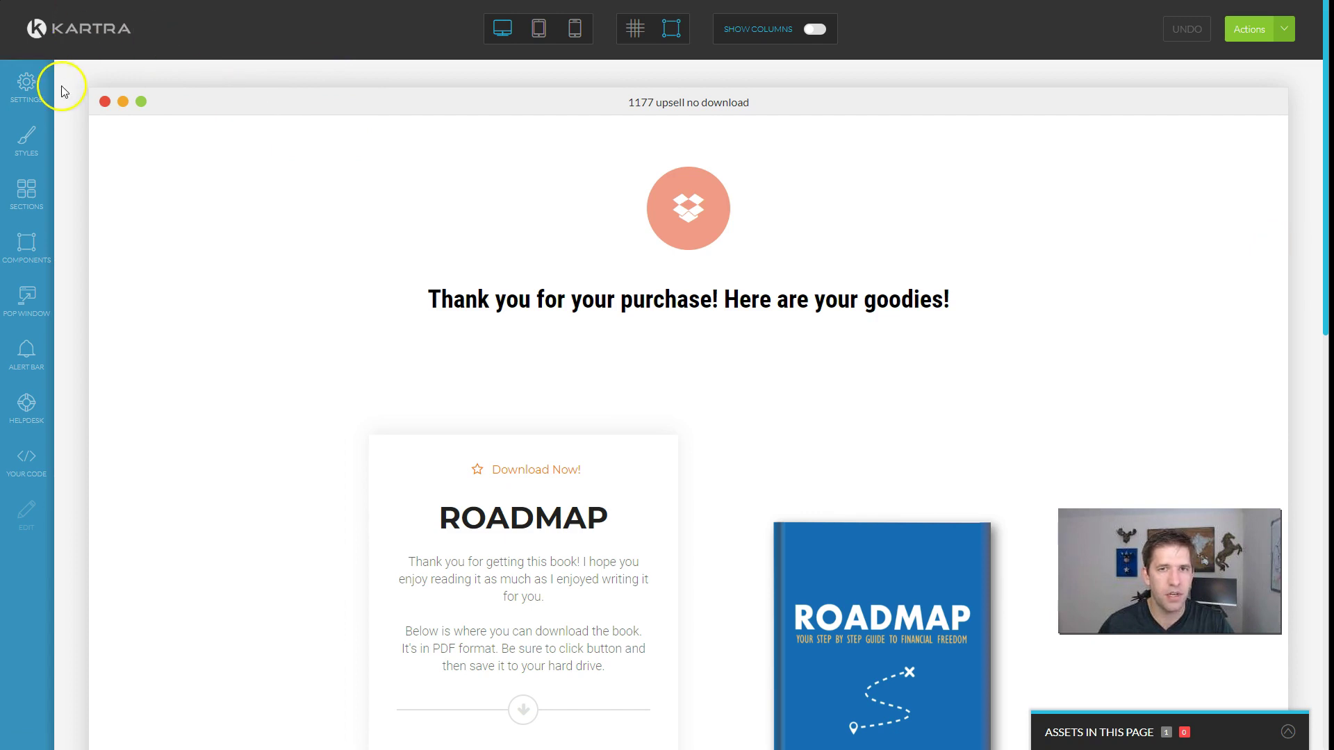
{"action": "scroll", "coordinate": [193, 156], "scroll_direction": "down", "scroll_amount": 5}
{"action": "scroll", "coordinate": [195, 166], "scroll_direction": "down", "scroll_amount": 6}
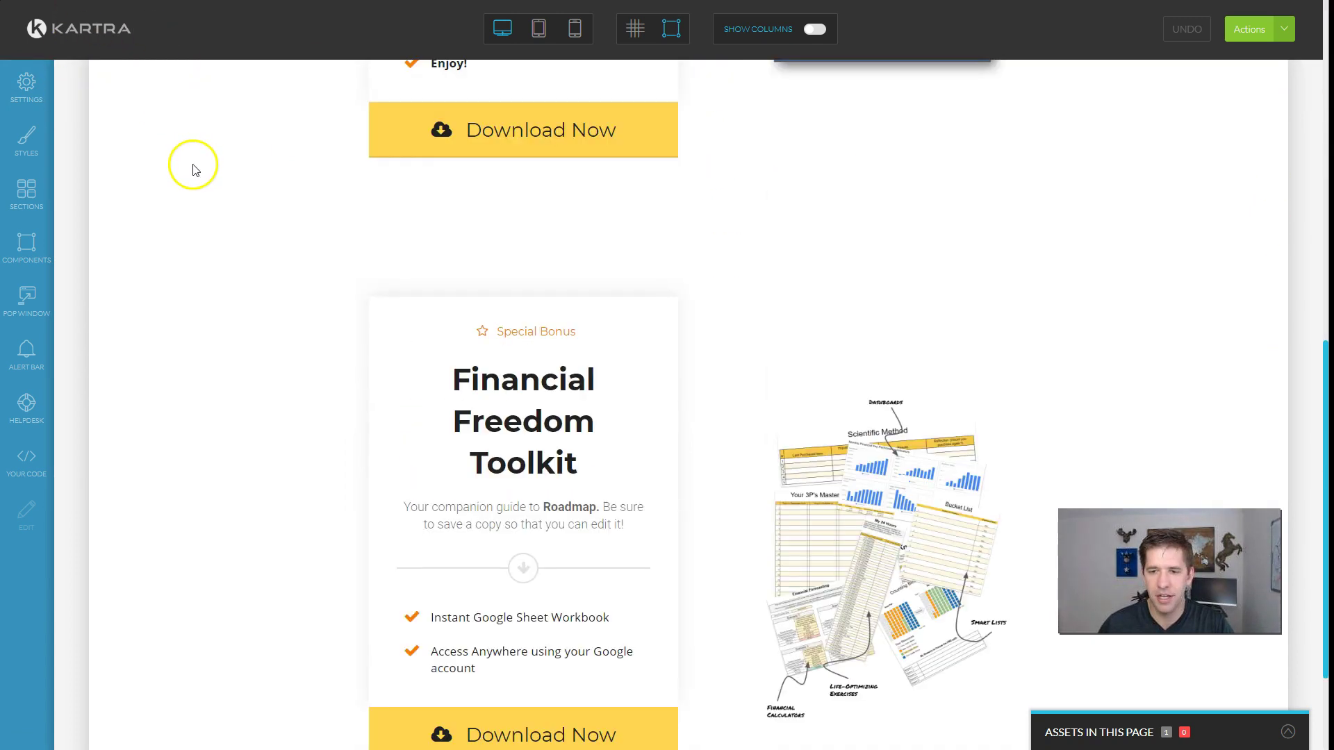
{"action": "scroll", "coordinate": [195, 170], "scroll_direction": "up", "scroll_amount": 12}
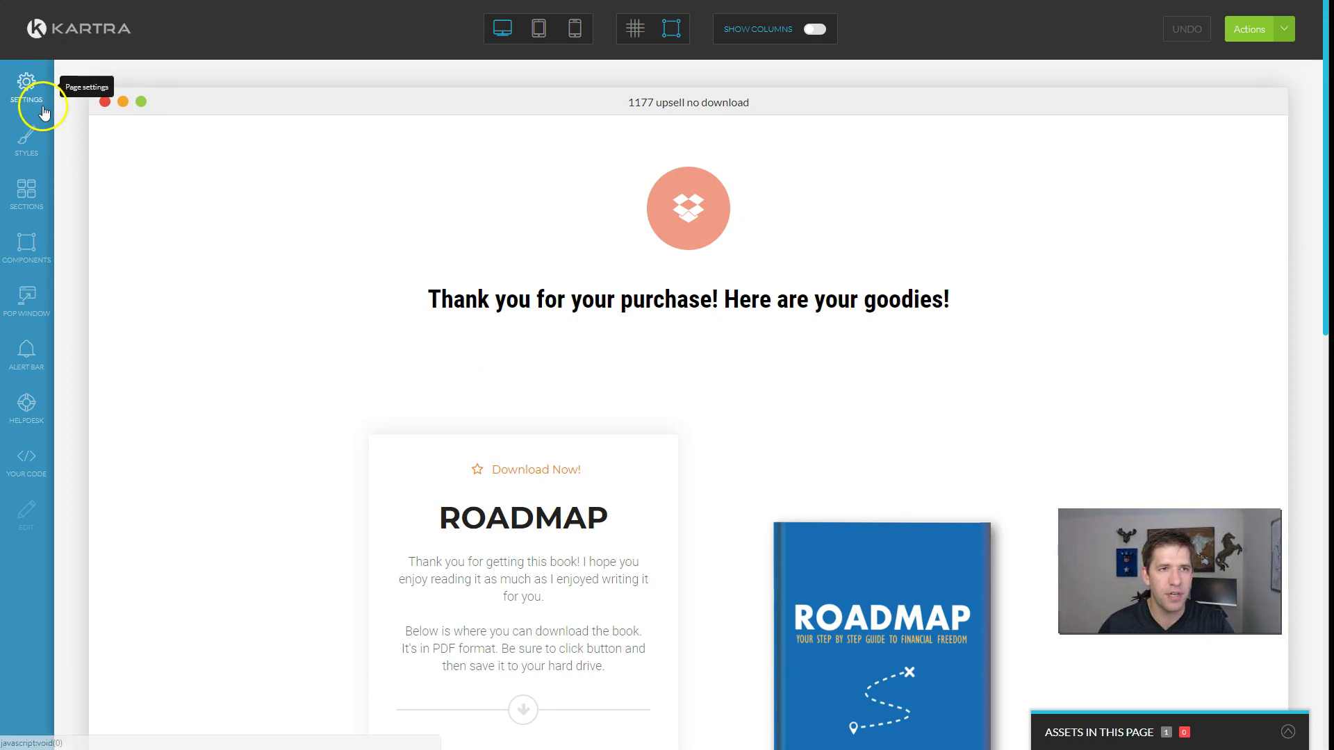
{"action": "left_click", "coordinate": [1251, 29]}
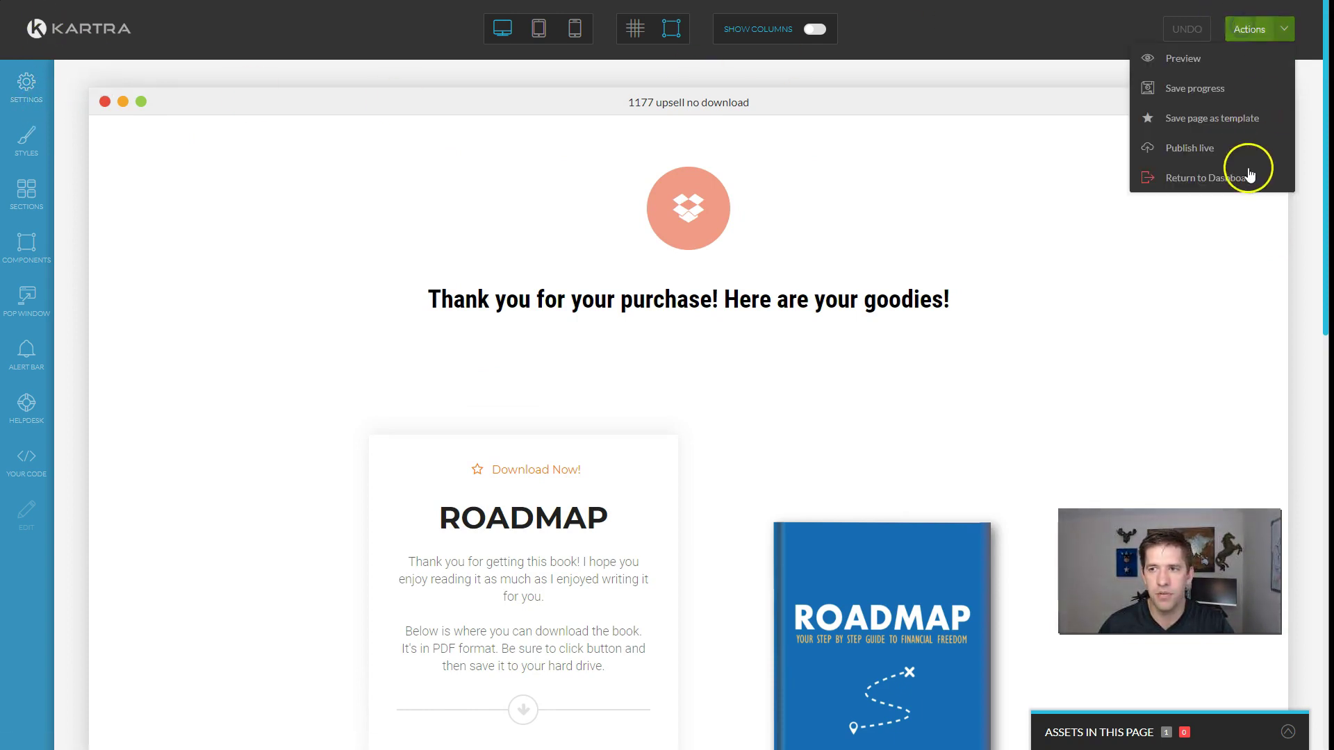
{"action": "left_click", "coordinate": [1237, 175]}
{"action": "left_click", "coordinate": [790, 50]}
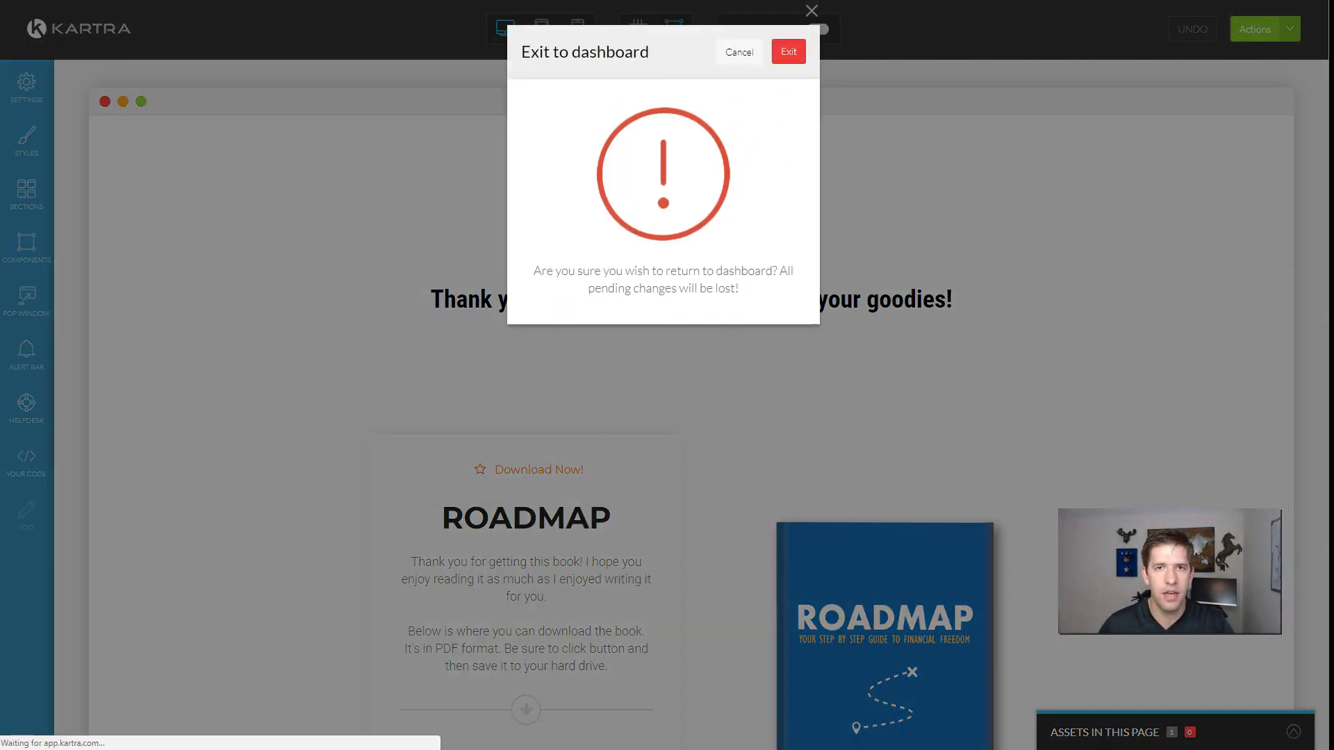
Open the live borntogo.com opt-in page for the 73 Online Business Side Hustles cheat sheet in a new browser tab
{"action": "key", "text": "ctrl+t"}
{"action": "type", "text": "born to go"}
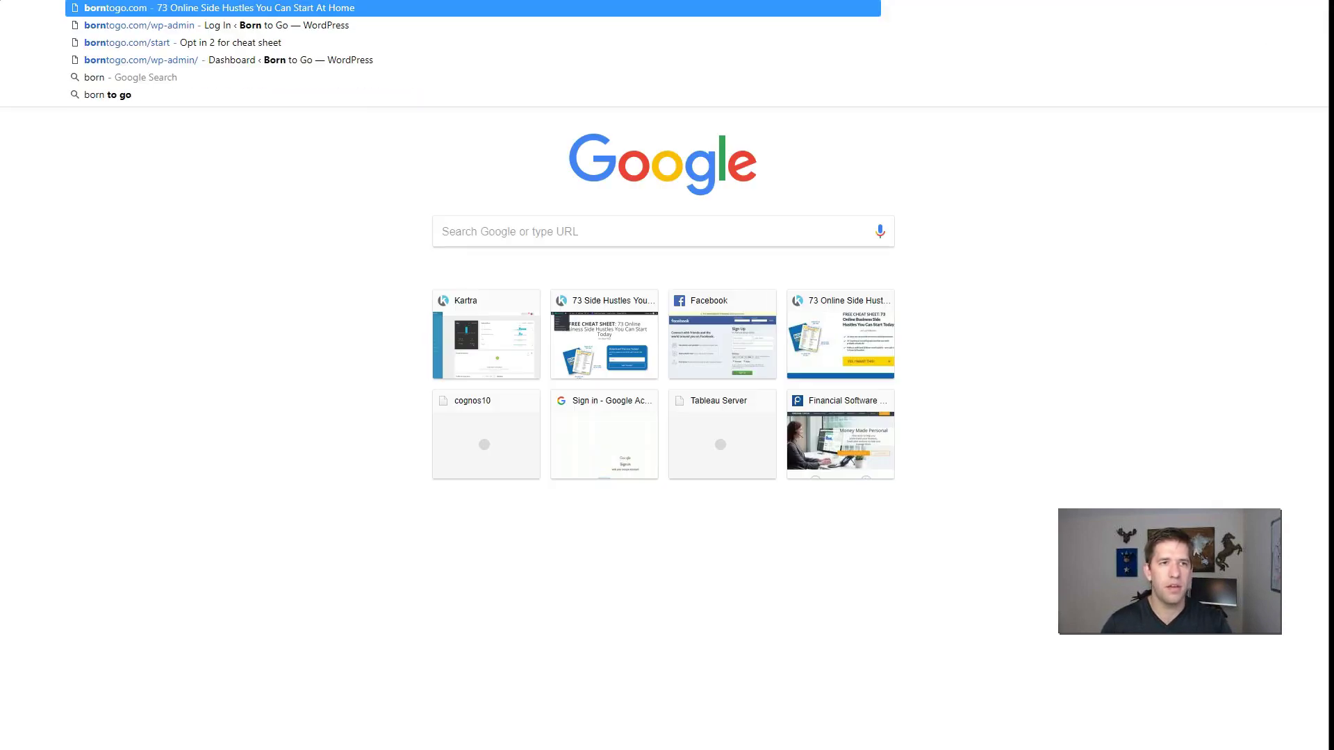
{"action": "type", "text": ".com/star"}
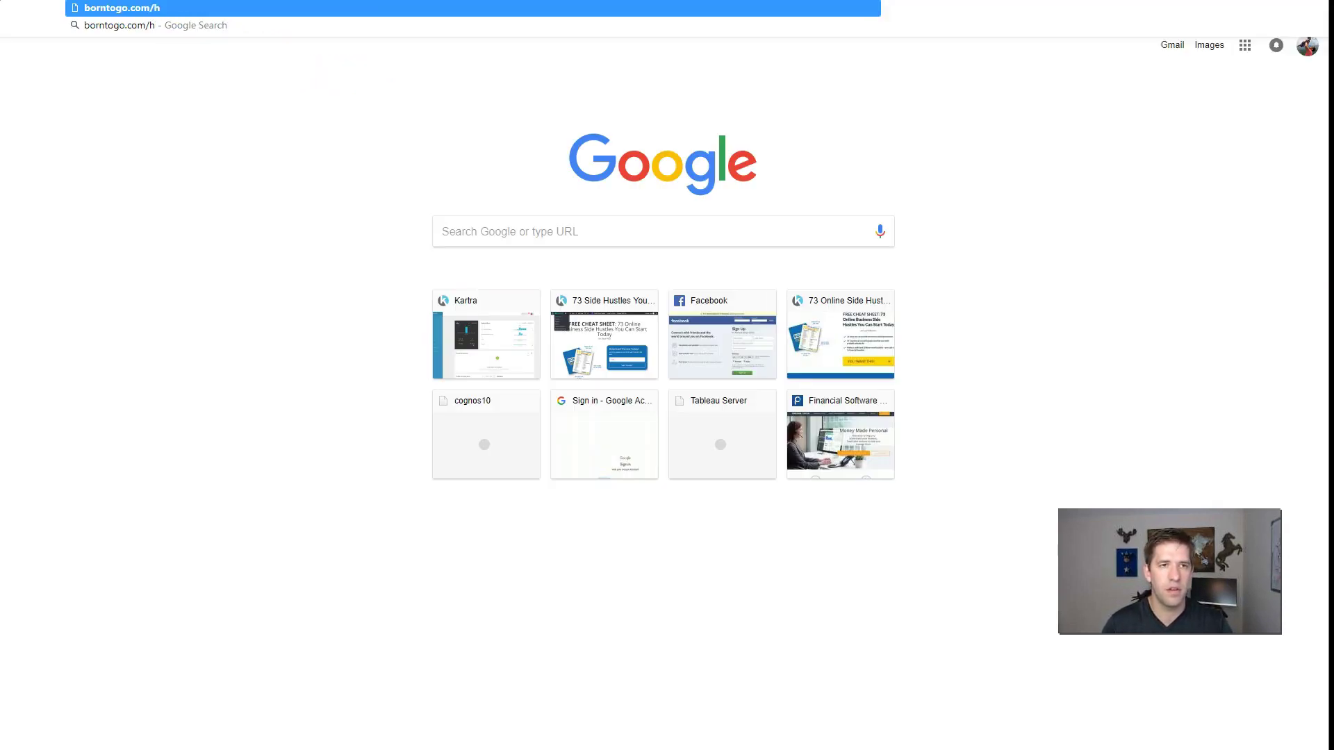
{"action": "key", "text": "Return"}
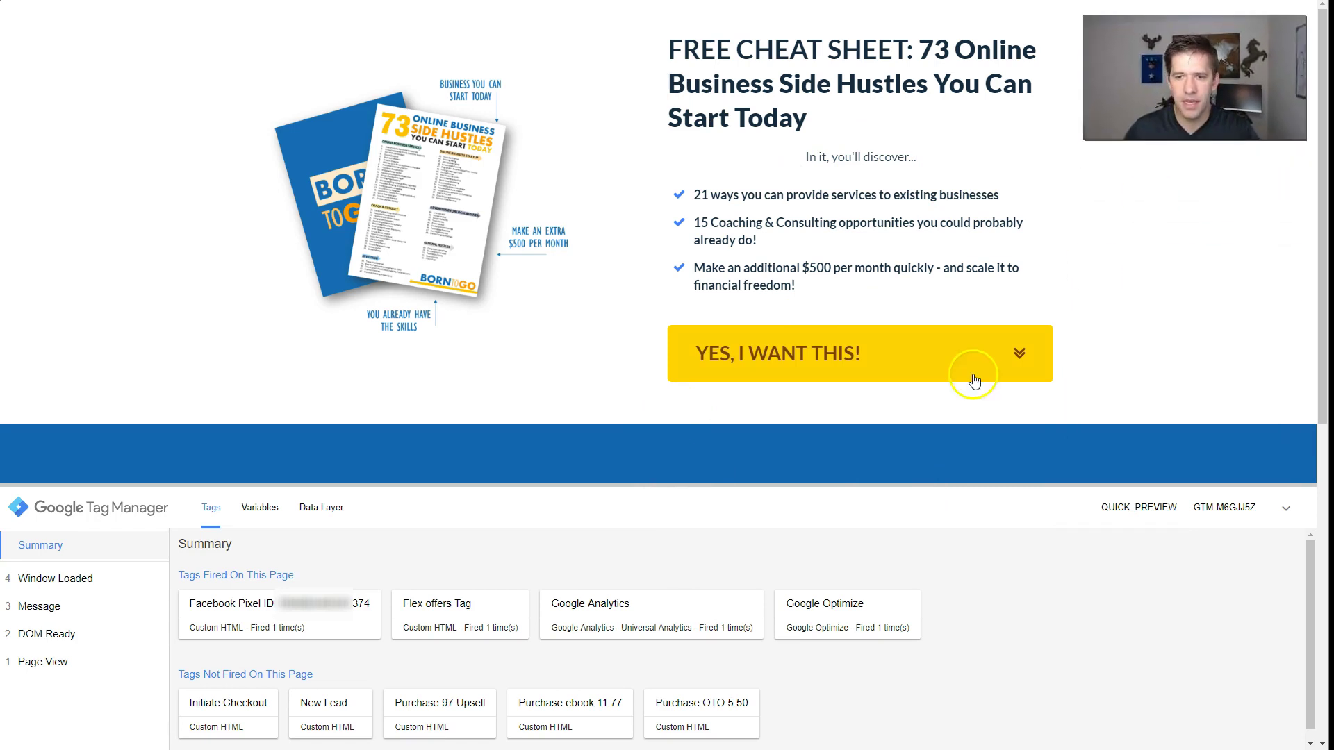
Enlarge the Google Tag Manager debug pane to review the fired and unfired tags, and try collapsing and reopening it
{"action": "left_click_drag", "start_coordinate": [837, 488], "coordinate": [832, 332]}
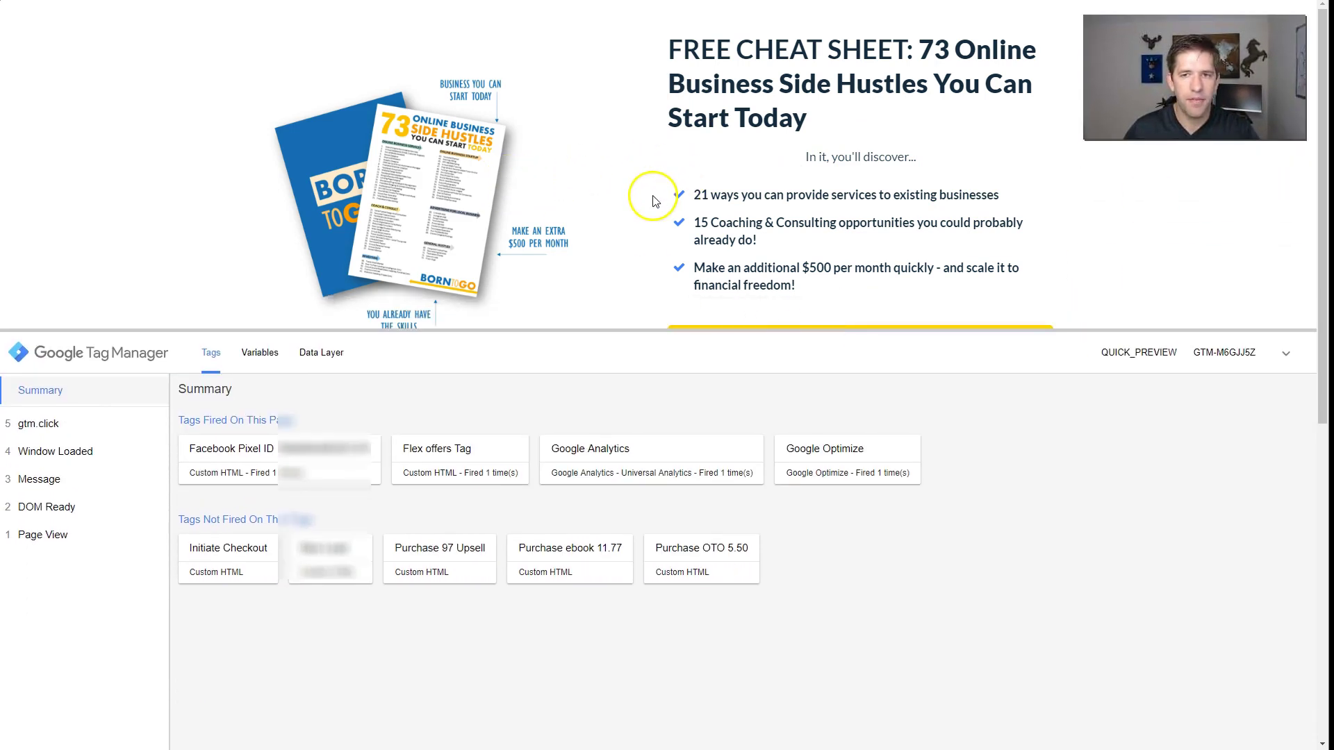
{"action": "scroll", "coordinate": [660, 194], "scroll_direction": "down", "scroll_amount": 1}
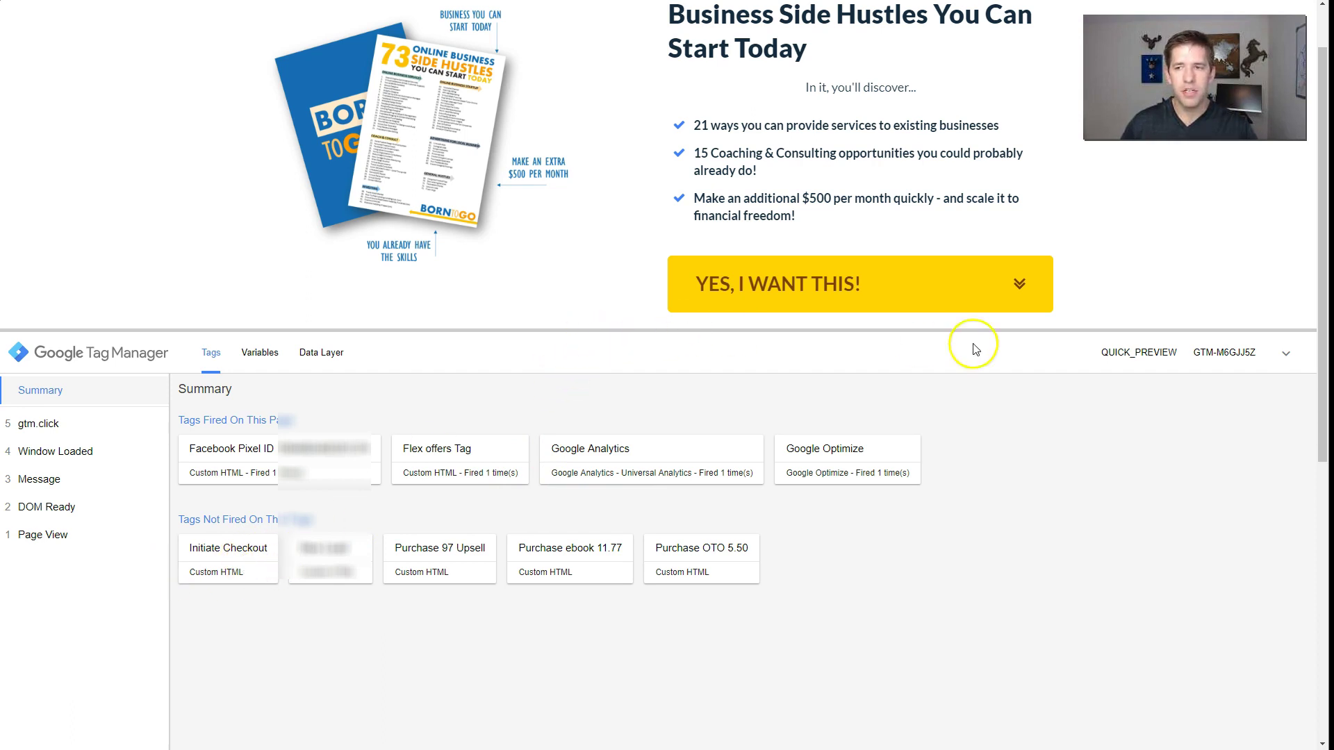
{"action": "left_click", "coordinate": [1293, 358]}
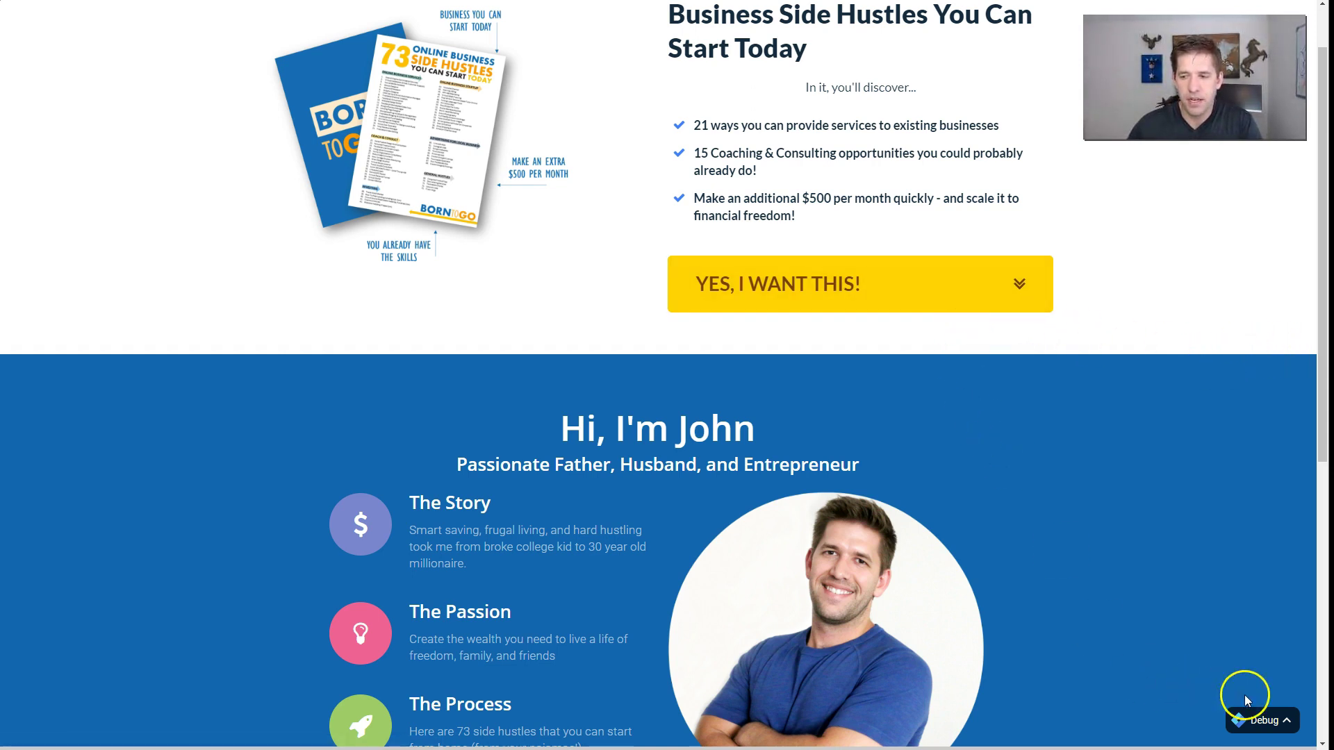
{"action": "left_click", "coordinate": [1282, 719]}
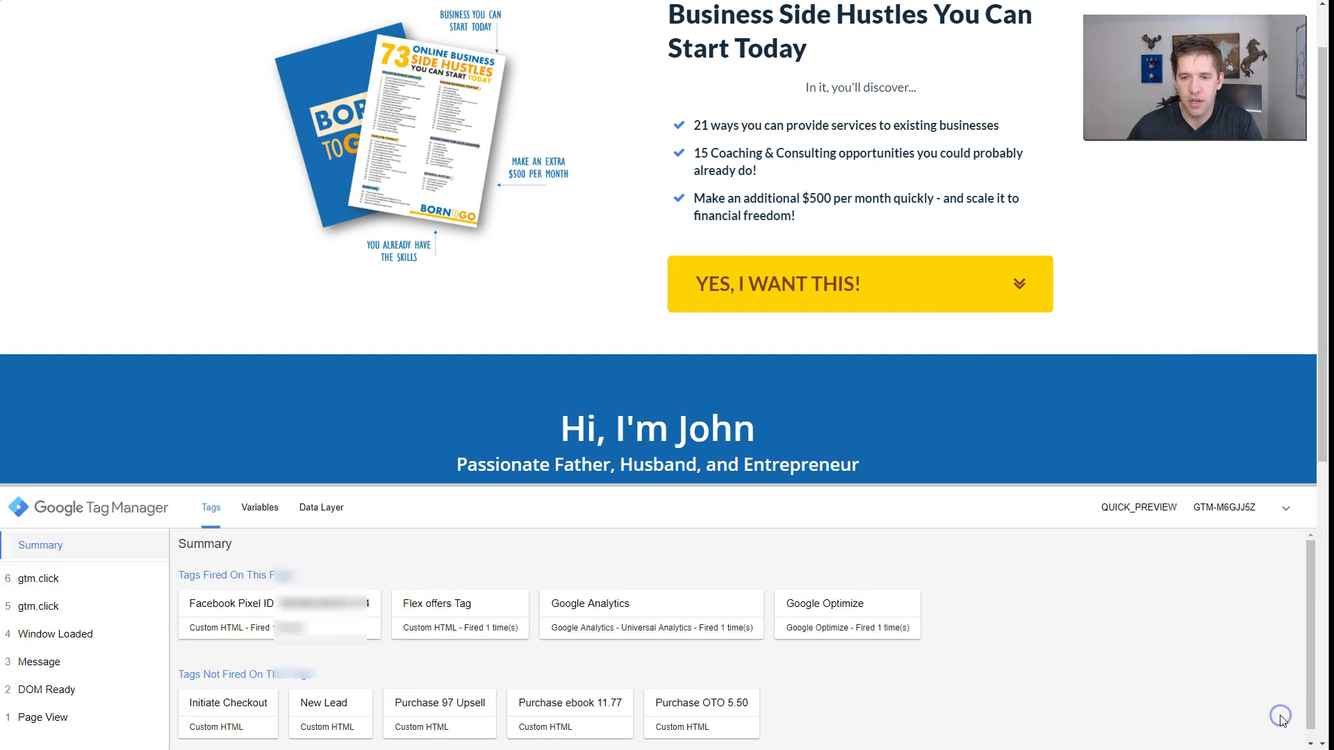
Bring up the cheat sheet sign-up form on the page and inspect the tags for the newest gtm.click event
{"action": "left_click", "coordinate": [1009, 281]}
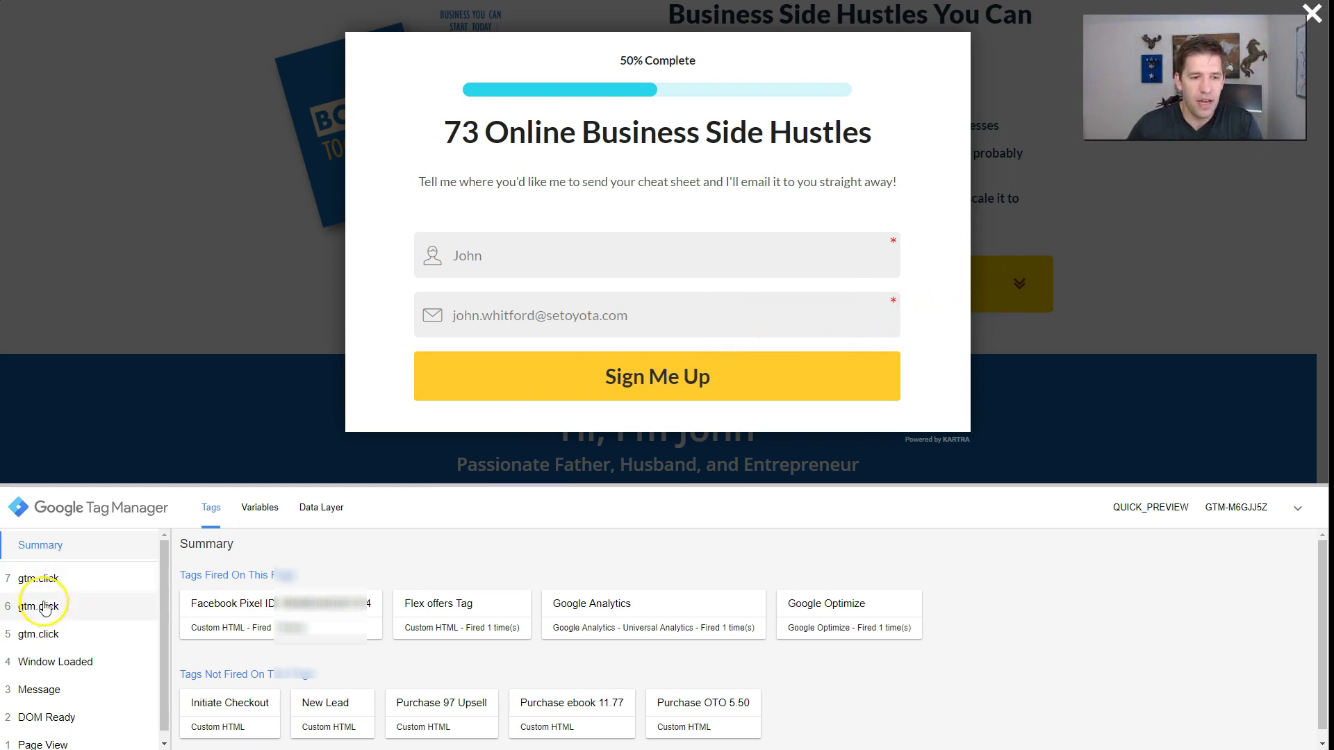
{"action": "left_click", "coordinate": [54, 583]}
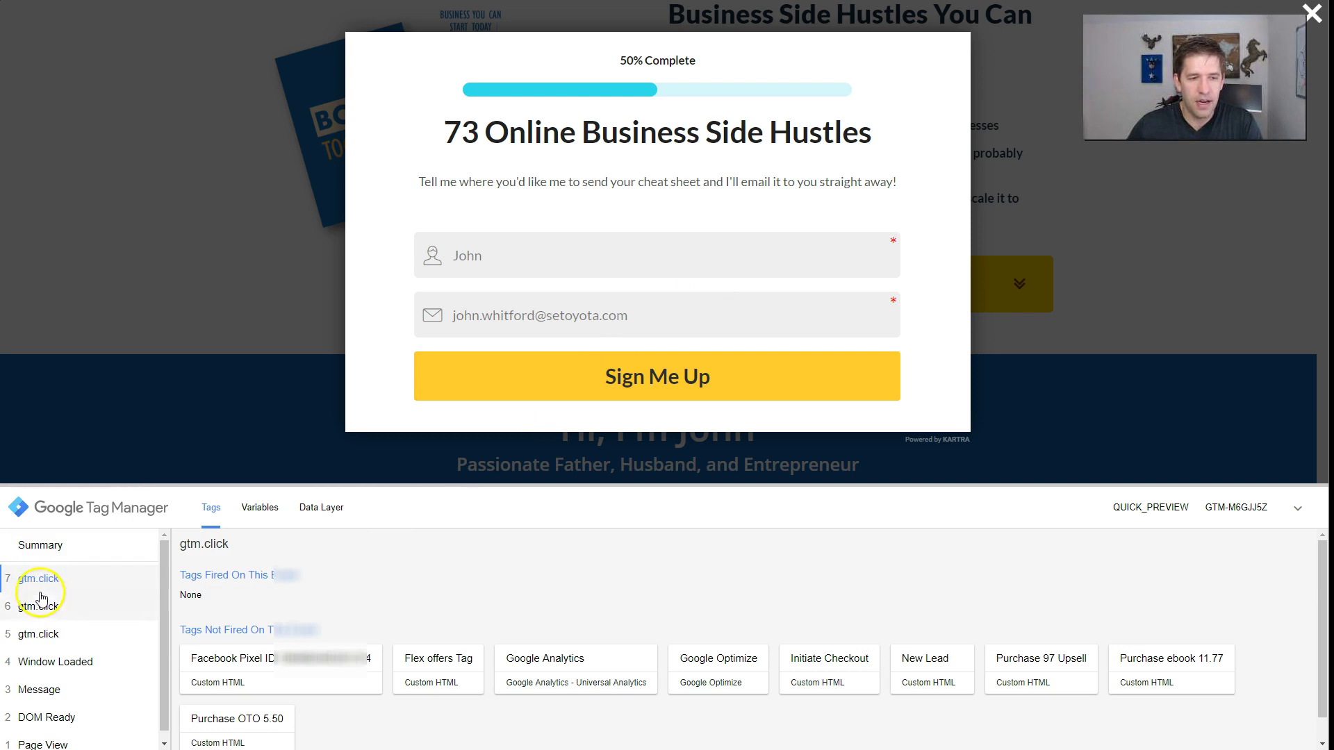